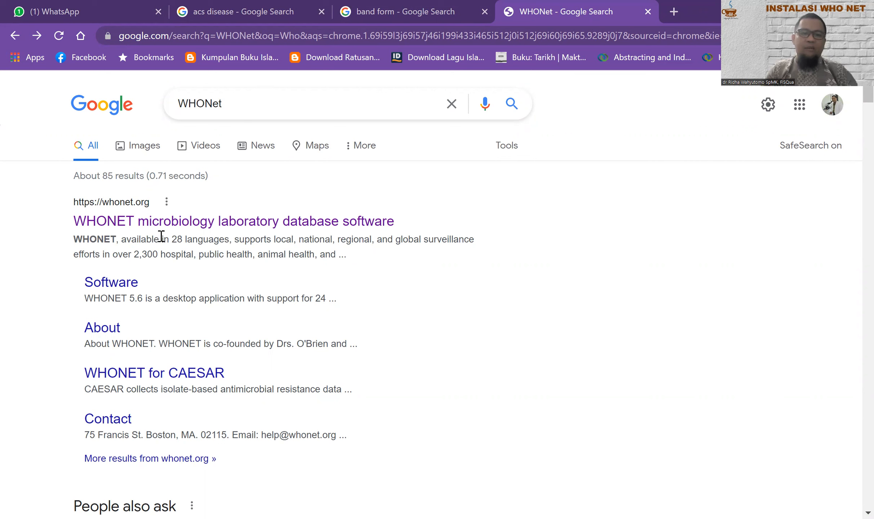
Step: Open the first WHONet search result, the whonet.org microbiology laboratory database software page
{"action": "left_click", "coordinate": [210, 226]}
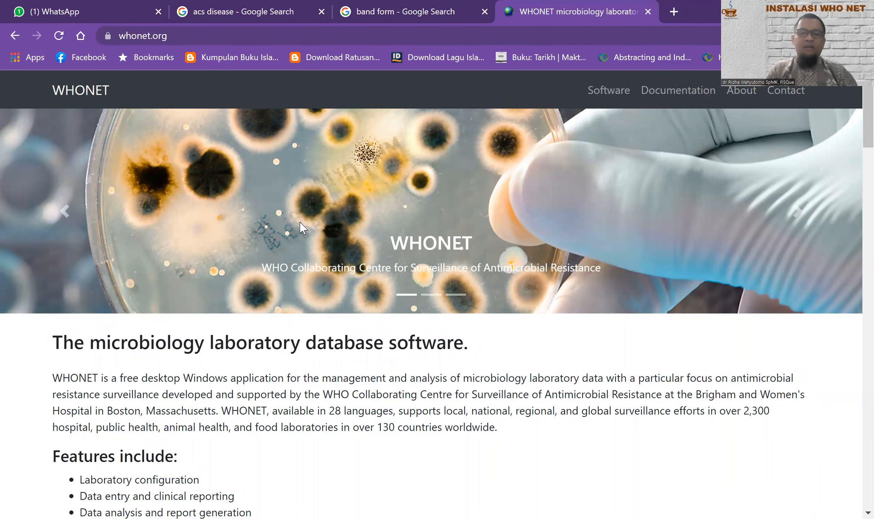
Step: Scroll down the whonet.org homepage, then back up to the 32-bit and 64-bit Download section
{"action": "scroll", "coordinate": [299, 223], "scroll_direction": "down", "scroll_amount": 3}
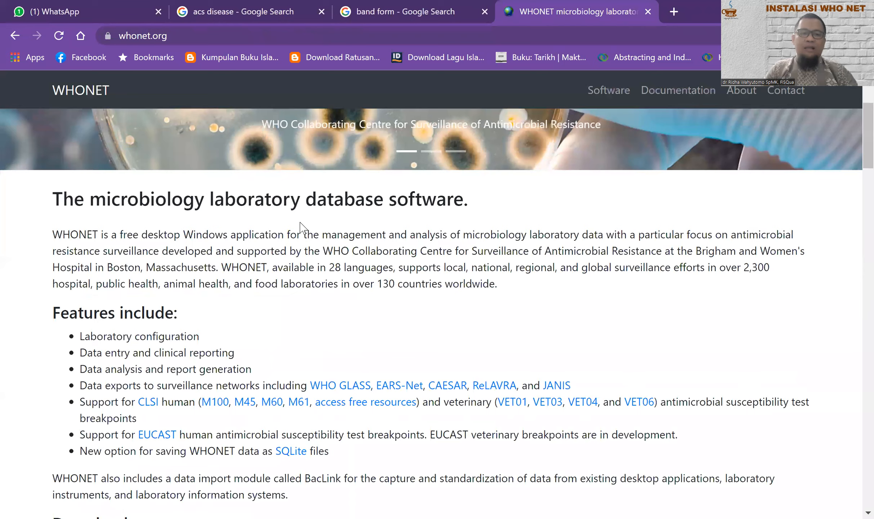
{"action": "scroll", "coordinate": [302, 228], "scroll_direction": "down", "scroll_amount": 8}
{"action": "scroll", "coordinate": [303, 228], "scroll_direction": "down", "scroll_amount": 5}
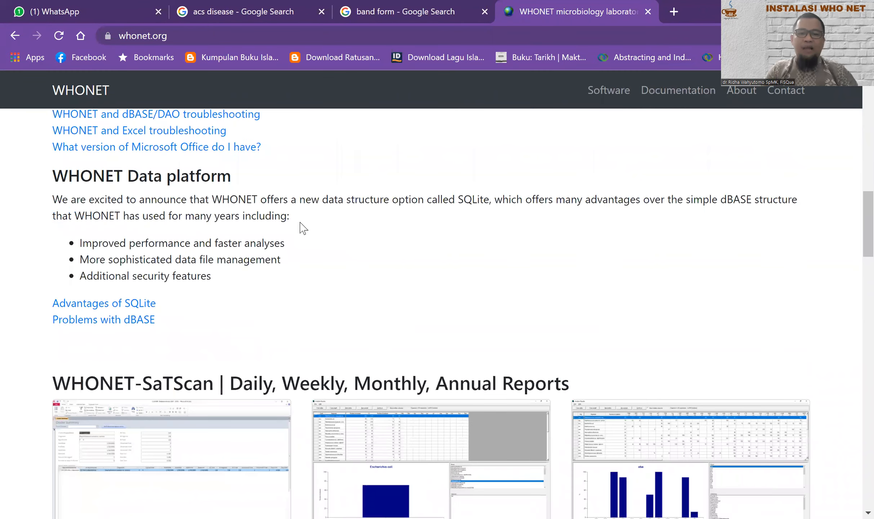
{"action": "scroll", "coordinate": [303, 229], "scroll_direction": "down", "scroll_amount": 8}
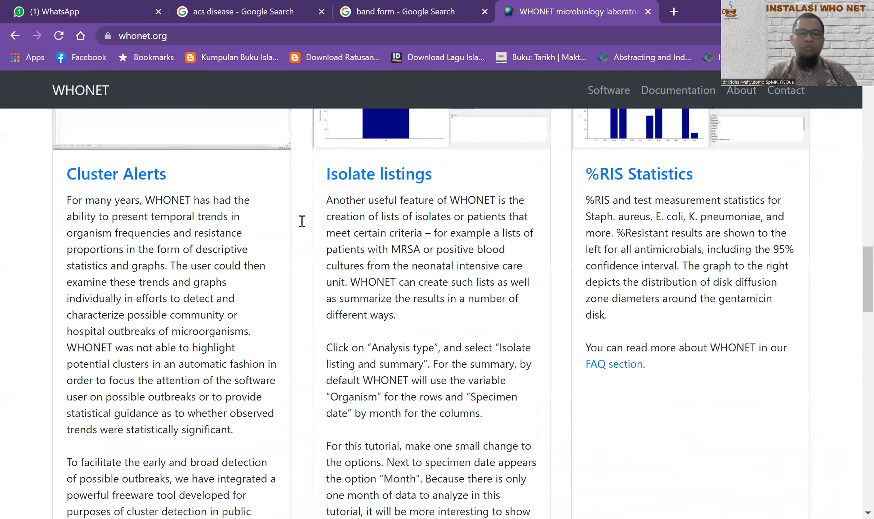
{"action": "scroll", "coordinate": [293, 230], "scroll_direction": "up", "scroll_amount": 13}
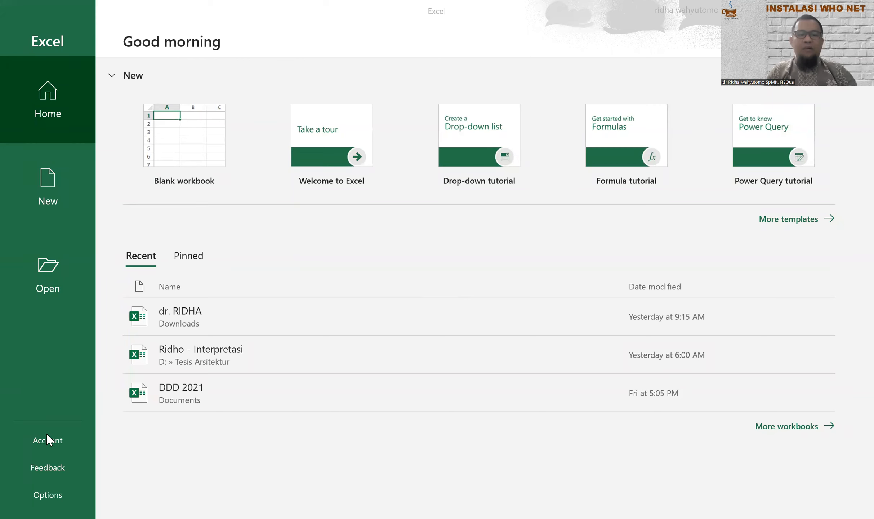
Step: Check in Account > About Excel that the installed Excel 2019 is the 64-bit edition
{"action": "left_click", "coordinate": [45, 444]}
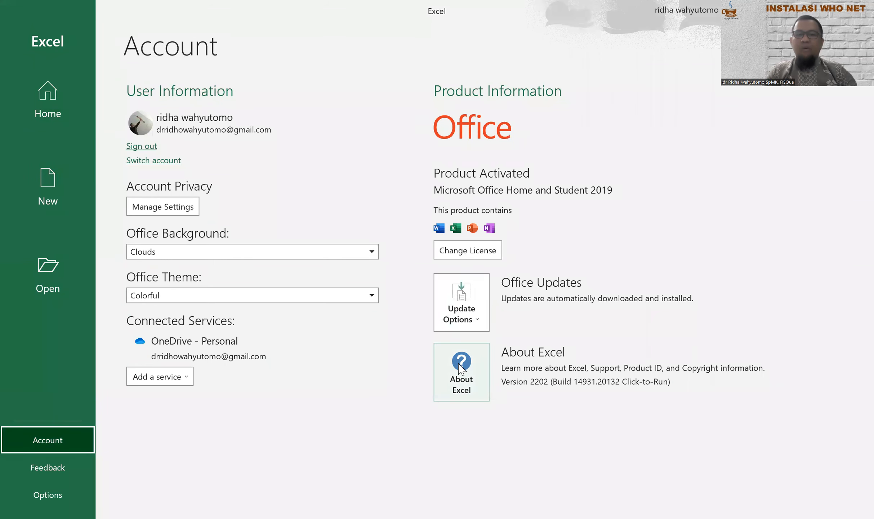
{"action": "left_click", "coordinate": [464, 369]}
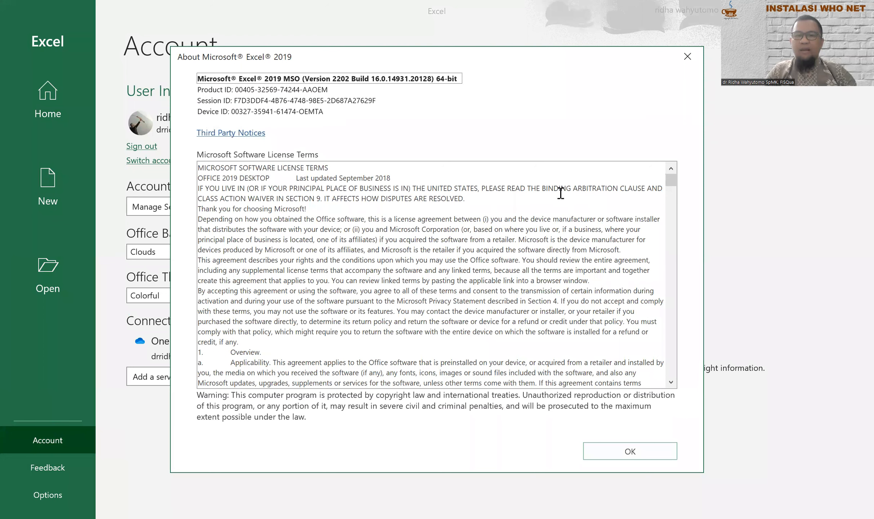
{"action": "left_click_drag", "start_coordinate": [197, 78], "coordinate": [459, 98]}
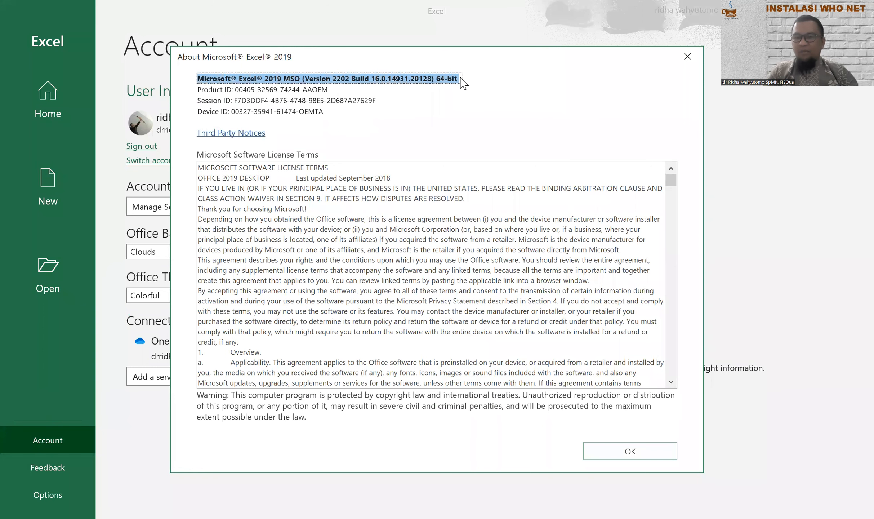
{"action": "left_click", "coordinate": [655, 451]}
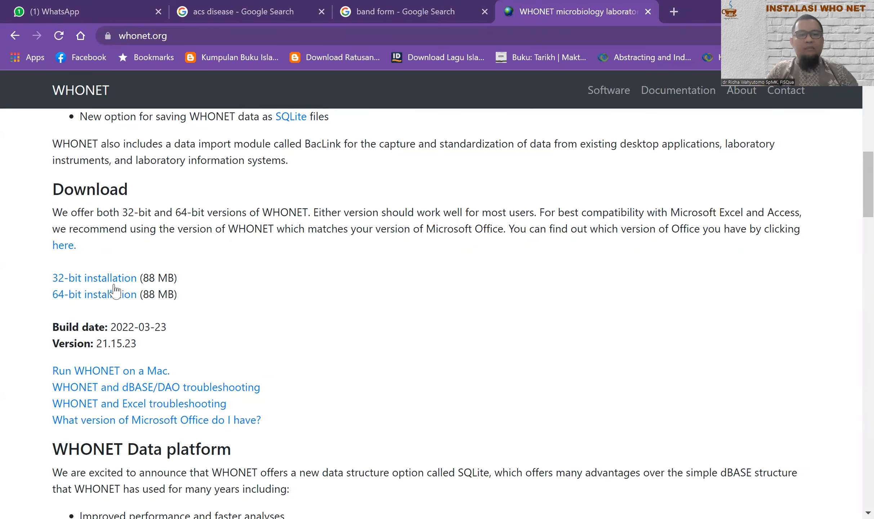
Step: Start downloading the 64-bit WHONET installer, then cancel it from the download bar
{"action": "left_click", "coordinate": [96, 300]}
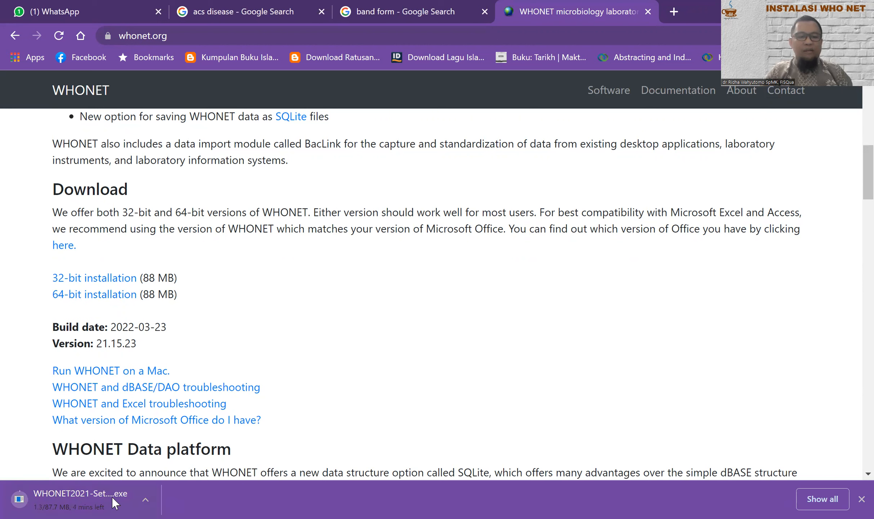
{"action": "left_click", "coordinate": [145, 499]}
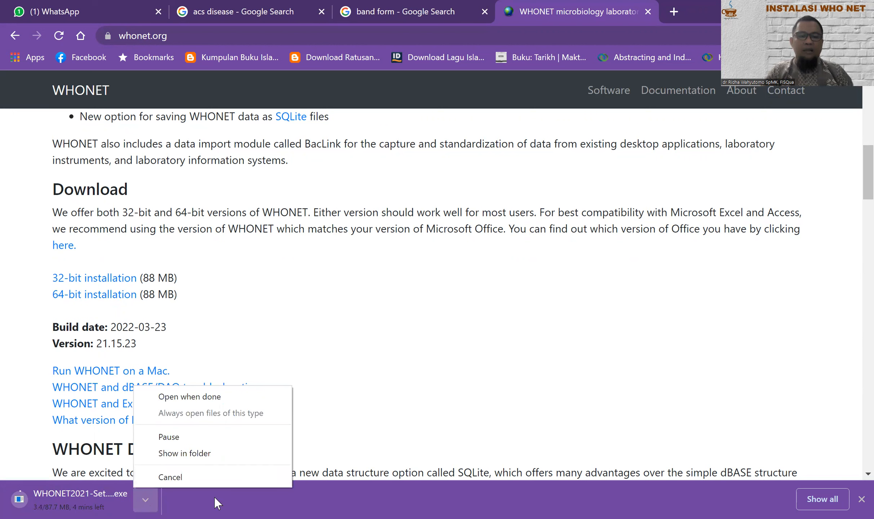
{"action": "left_click", "coordinate": [205, 481]}
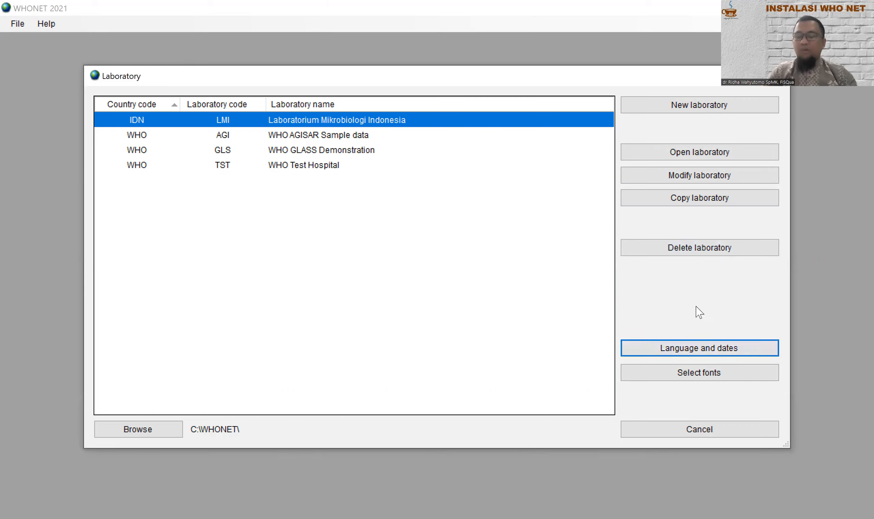
Step: Open Language and dates and keep English as the Messages language
{"action": "left_click", "coordinate": [714, 351]}
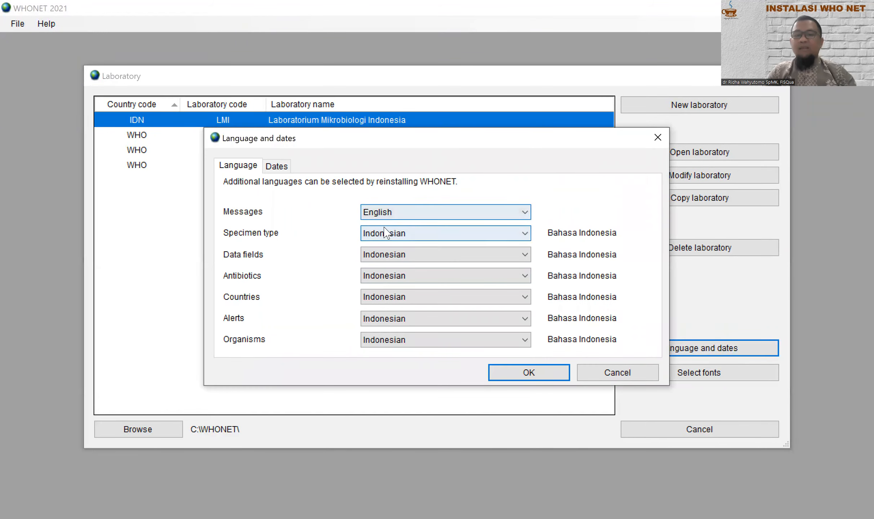
{"action": "left_click", "coordinate": [518, 216]}
{"action": "left_click", "coordinate": [517, 217]}
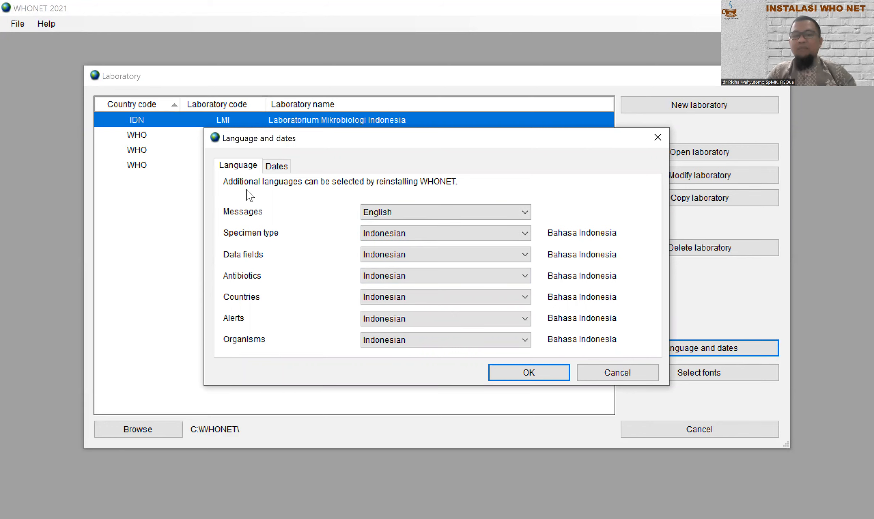
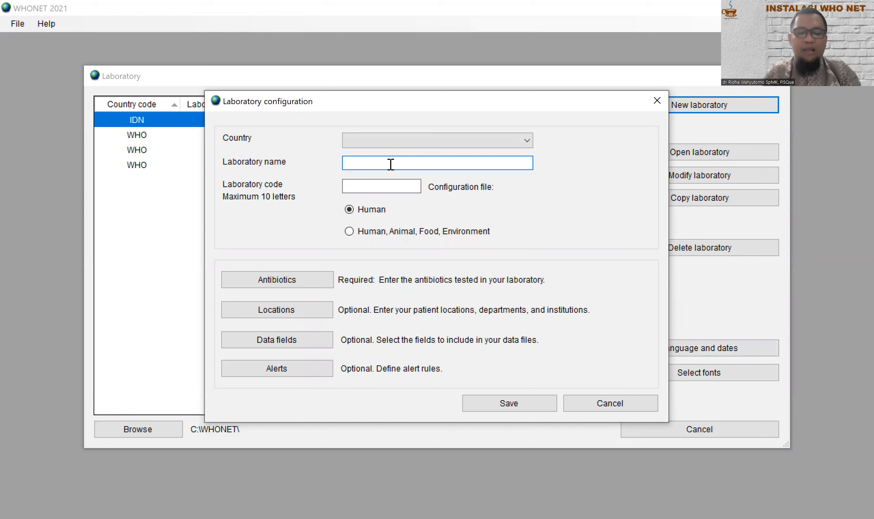
Step: Enter 'Laboratorium Indonesia Raya' as laboratory name and LRI as code, then go to antibiotic setup
{"action": "type", "text": "Laboratorium Indonesia Raya"}
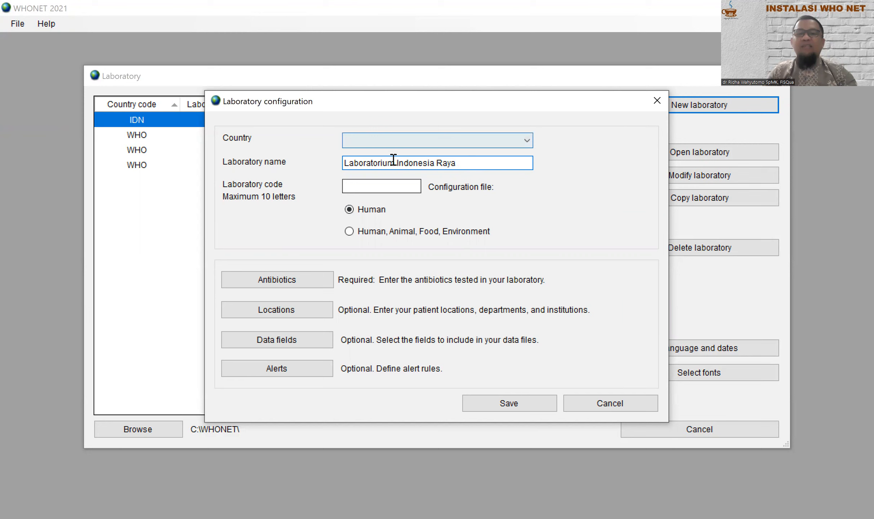
{"action": "left_click", "coordinate": [371, 186]}
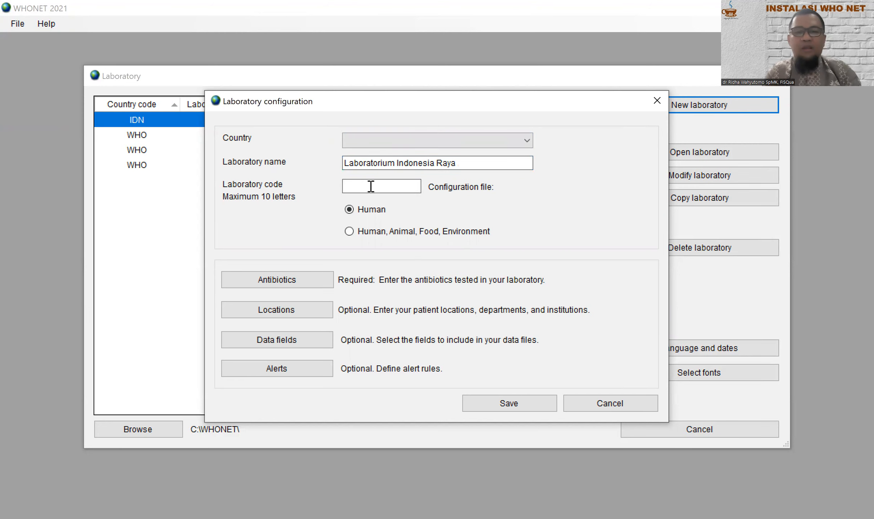
{"action": "type", "text": "LRI"}
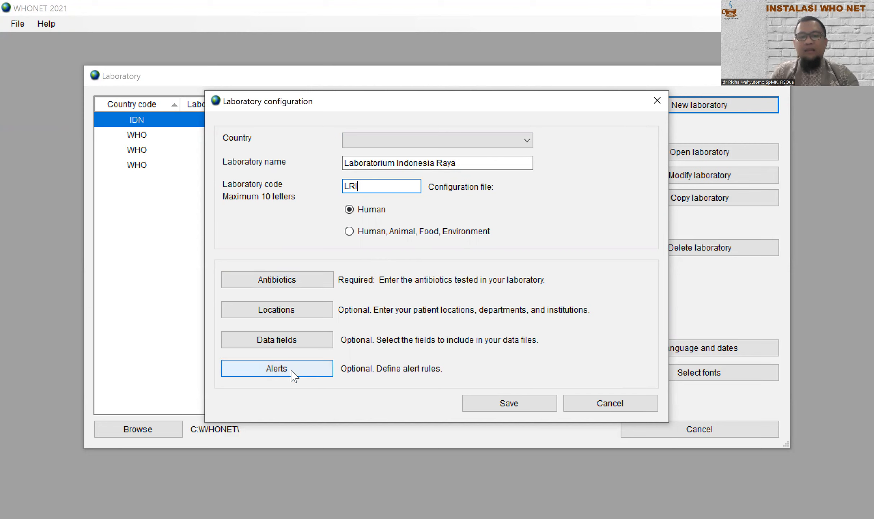
{"action": "left_click", "coordinate": [278, 284]}
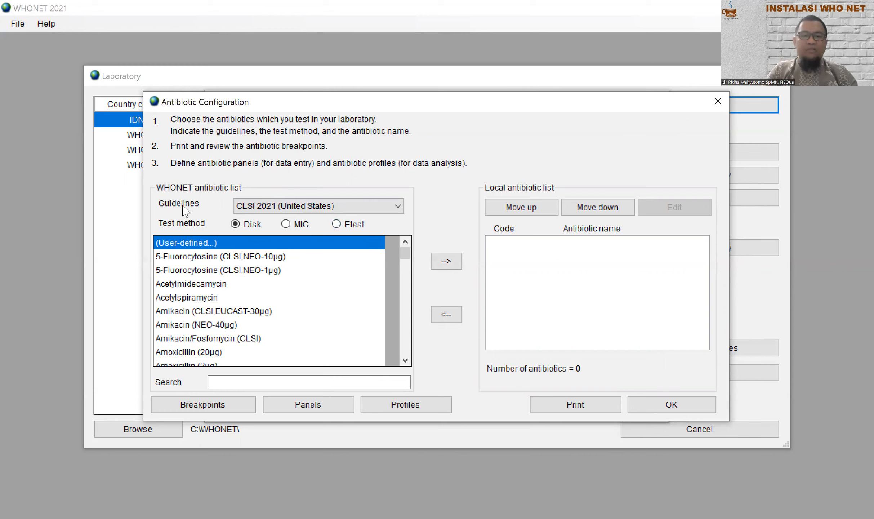
Step: Keep CLSI 2021 (United States) breakpoints and change the test method from Disk to MIC
{"action": "left_click", "coordinate": [389, 208]}
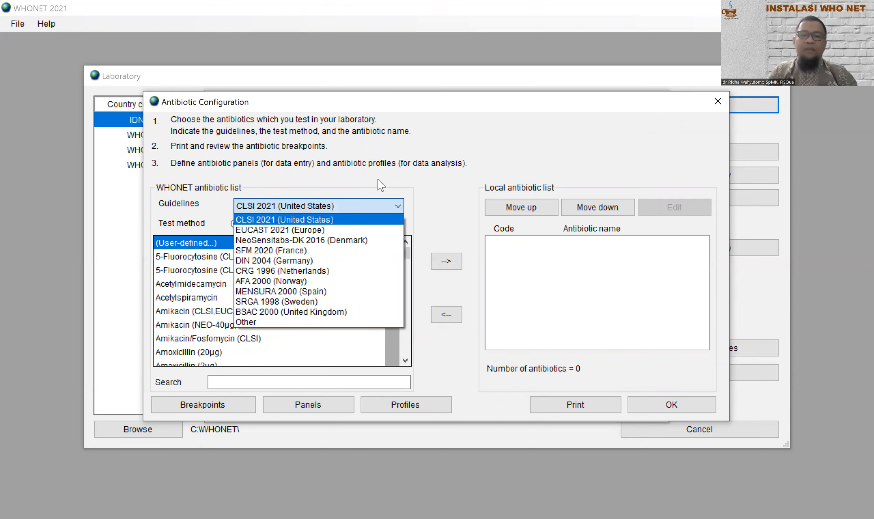
{"action": "left_click", "coordinate": [301, 218]}
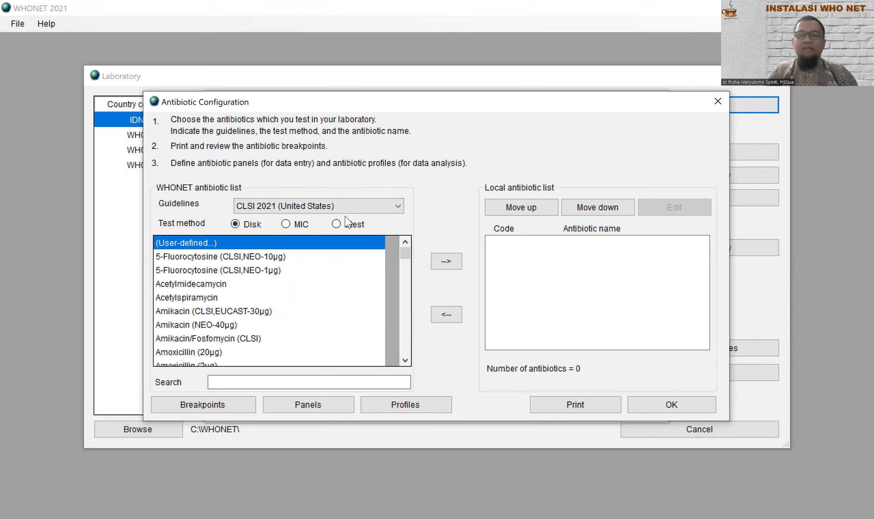
{"action": "left_click", "coordinate": [286, 225]}
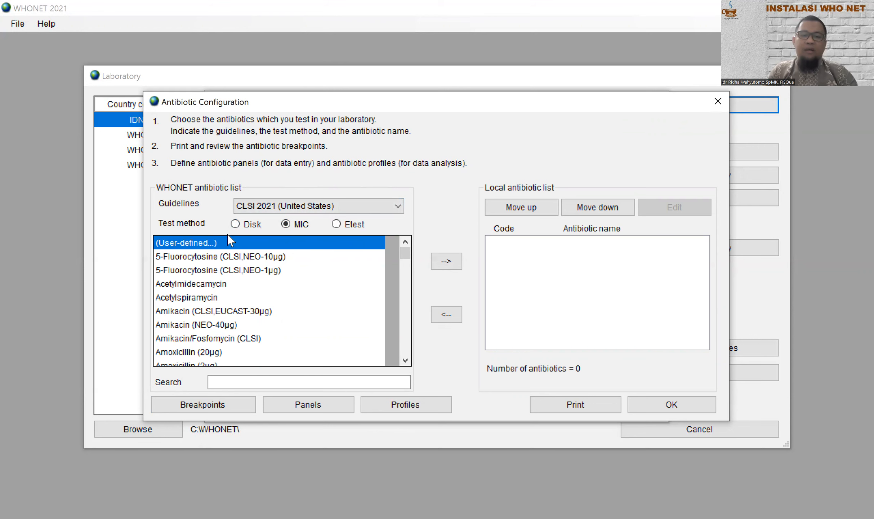
Step: Browse the WHONET antibiotic list and select Amikacin (CLSI,EUCAST-30µg)
{"action": "left_click_drag", "start_coordinate": [405, 253], "coordinate": [425, 346]}
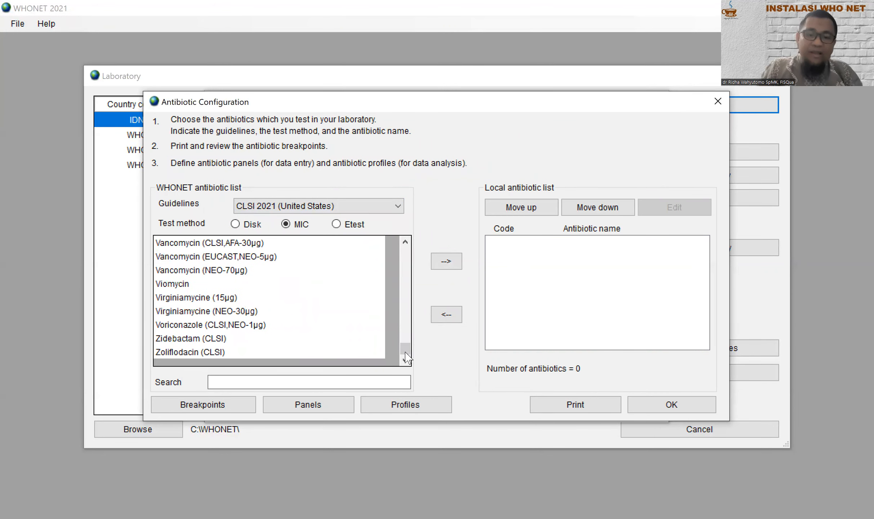
{"action": "left_click_drag", "start_coordinate": [407, 349], "coordinate": [406, 248]}
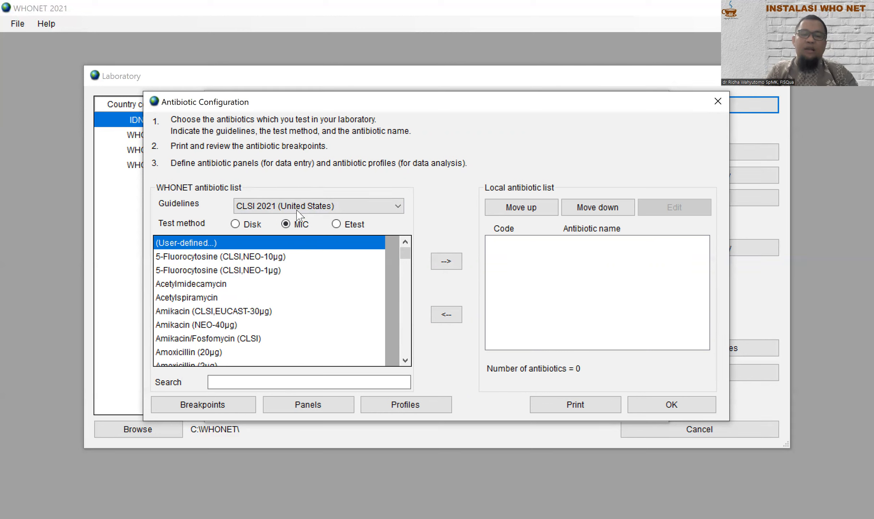
{"action": "left_click", "coordinate": [225, 311]}
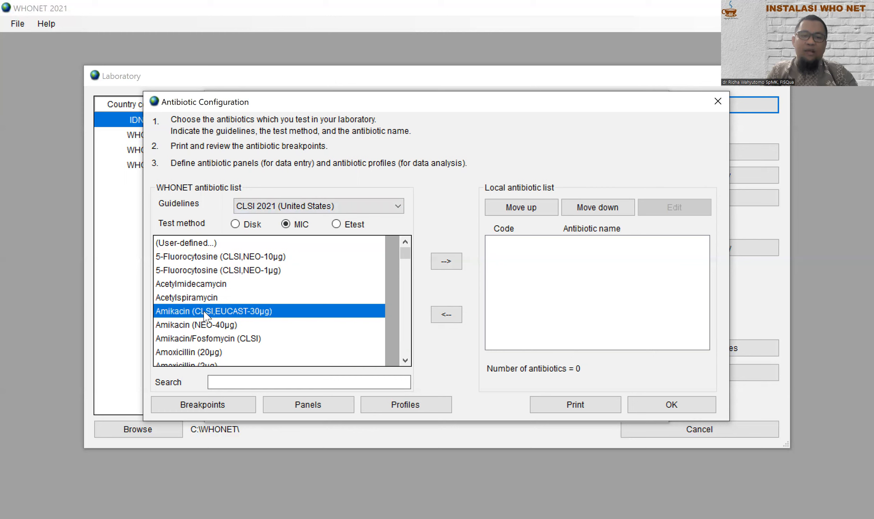
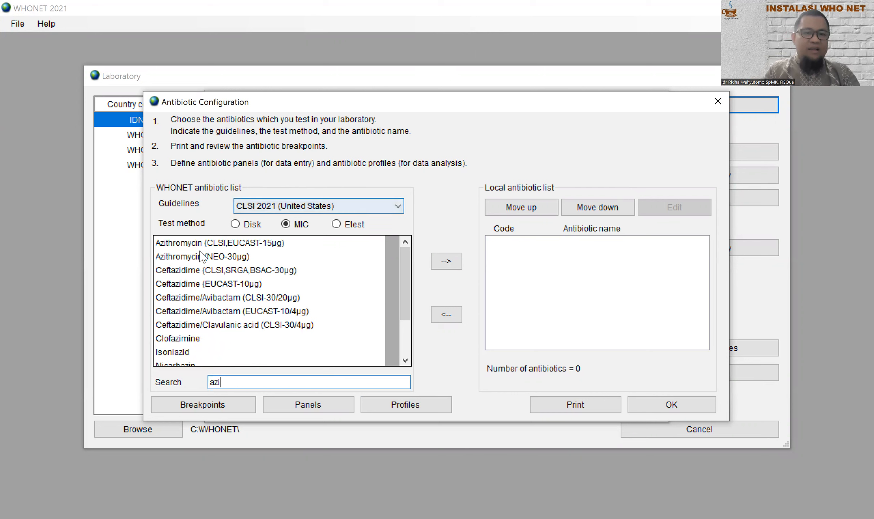
Step: Add Azithromycin (CLSI,EUCAST-15µg) and Erythromycin (CLSI,EUCAST-15µg) to the local antibiotic list
{"action": "left_click", "coordinate": [212, 244]}
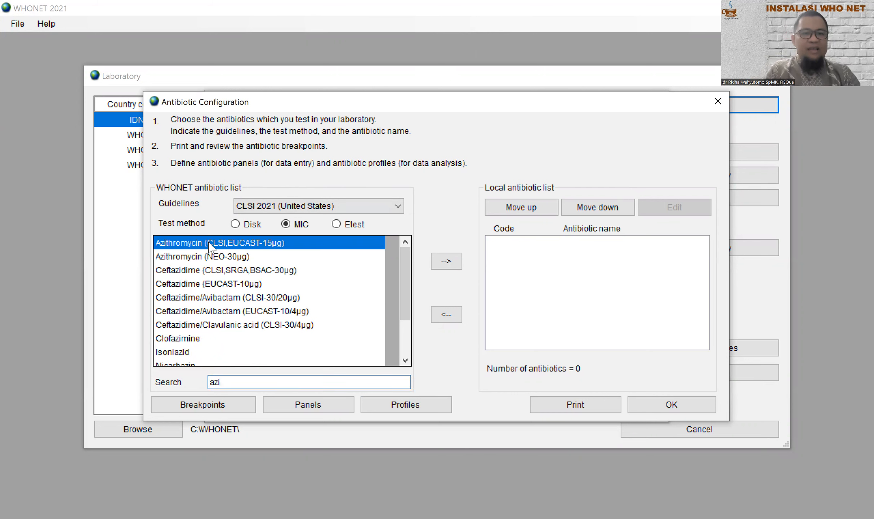
{"action": "left_click", "coordinate": [451, 263]}
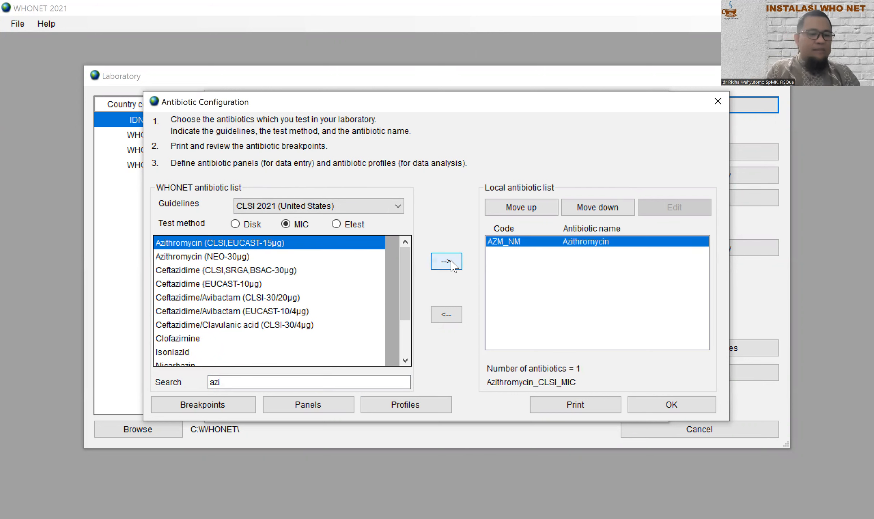
{"action": "double_click", "coordinate": [231, 380]}
{"action": "type", "text": "ery"}
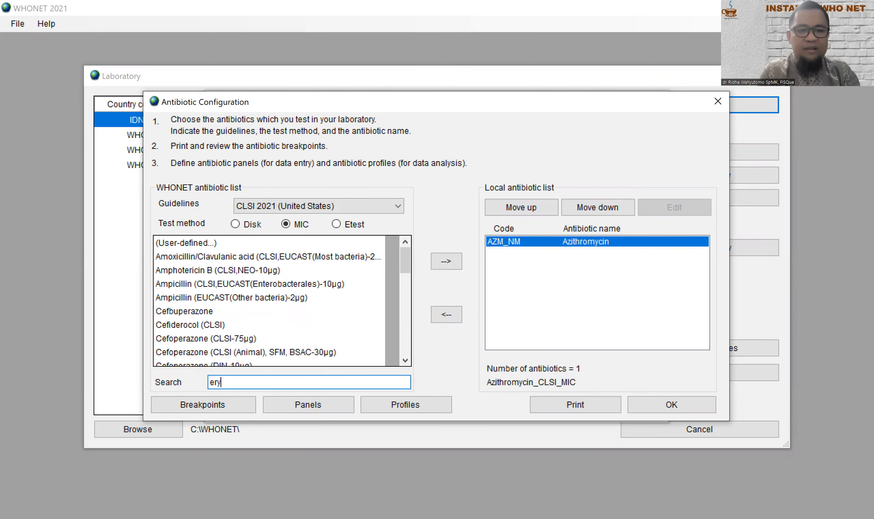
{"action": "left_click", "coordinate": [251, 257]}
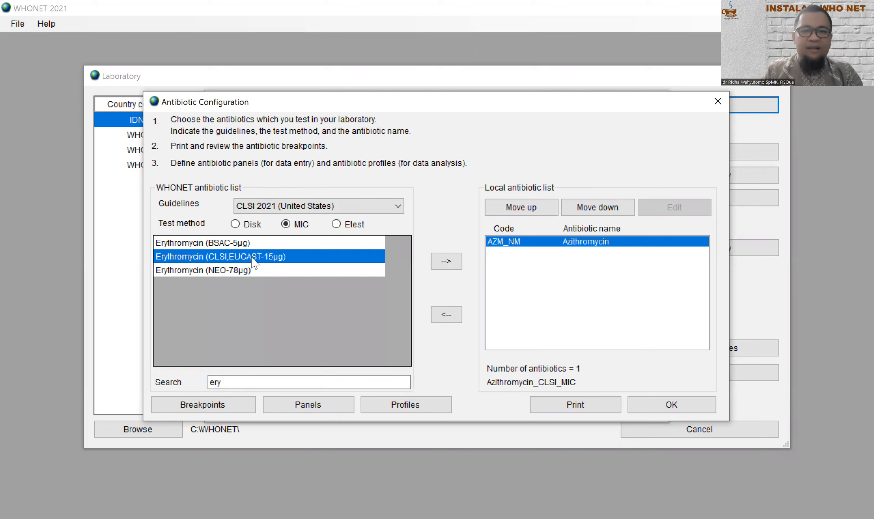
{"action": "left_click", "coordinate": [449, 265]}
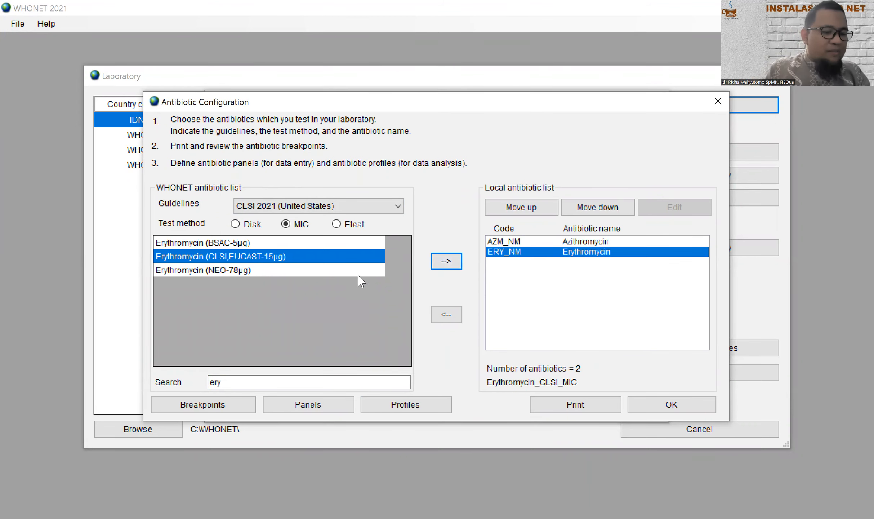
Step: Add Clindamycin (CLSI,EUCAST-2µg) to the local list, then search for cefox
{"action": "left_click", "coordinate": [254, 381]}
{"action": "left_click_drag", "start_coordinate": [254, 381], "coordinate": [173, 372]}
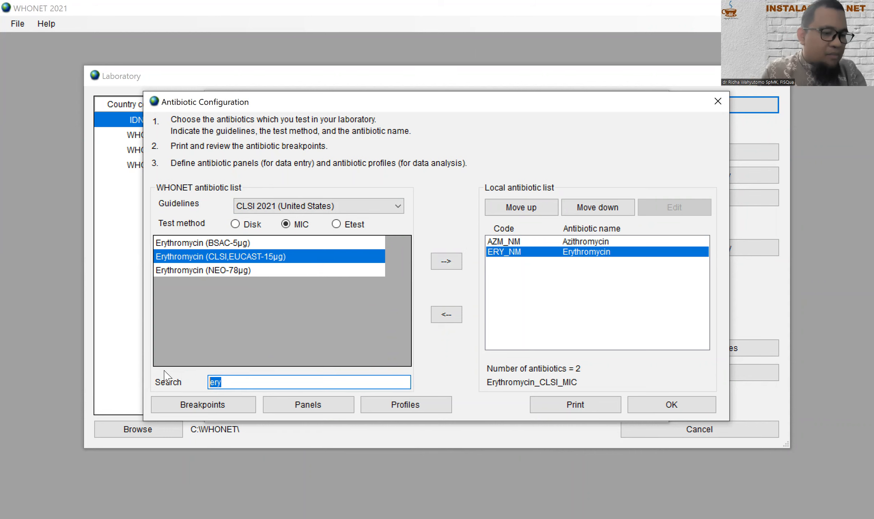
{"action": "type", "text": "clin"}
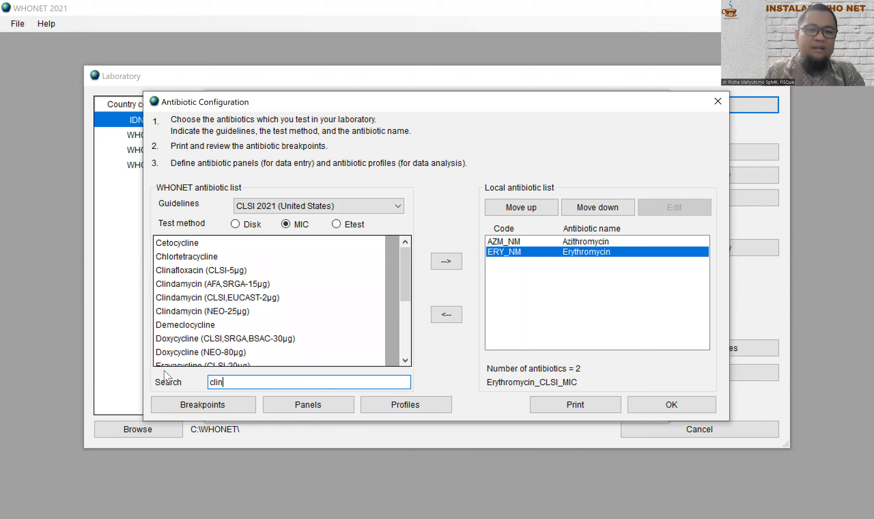
{"action": "type", "text": "d"}
{"action": "left_click", "coordinate": [235, 258]}
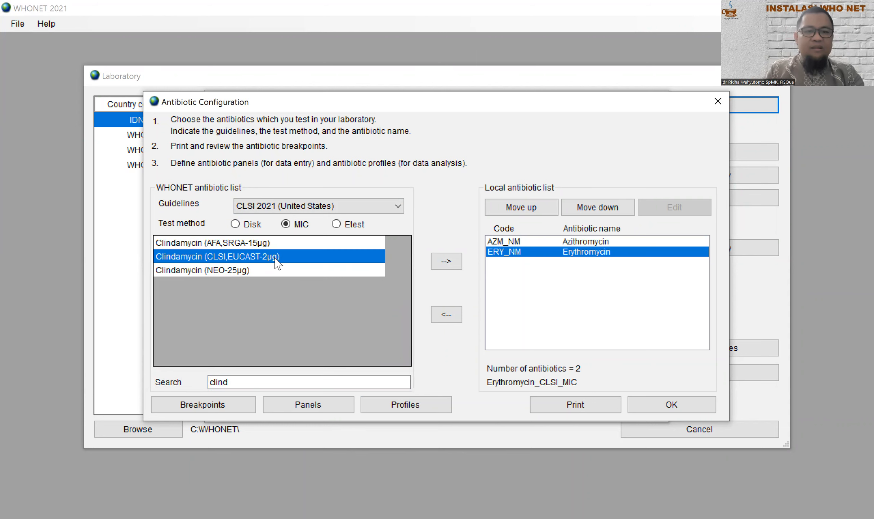
{"action": "left_click", "coordinate": [456, 263]}
{"action": "left_click_drag", "start_coordinate": [255, 383], "coordinate": [187, 371]}
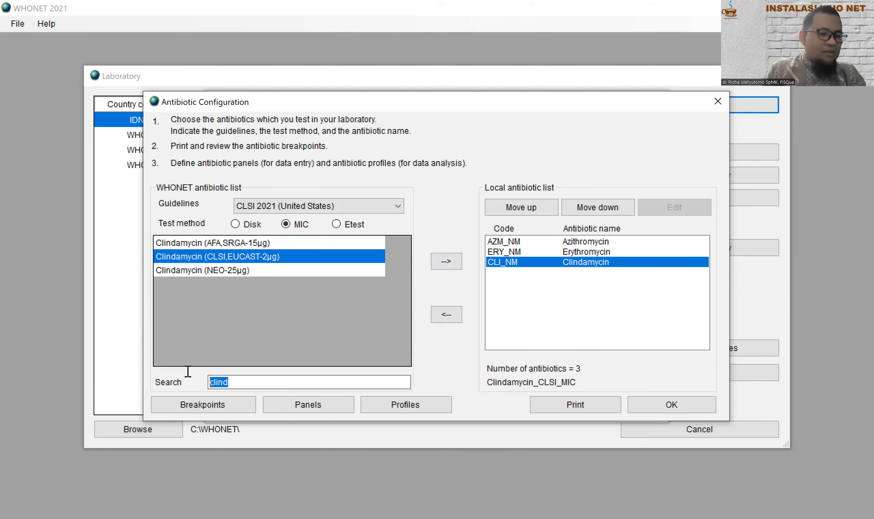
{"action": "type", "text": "cefox"}
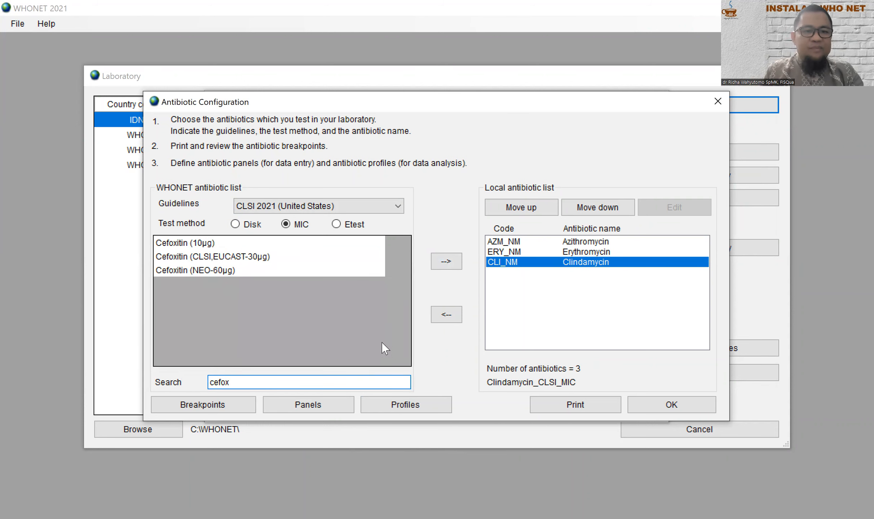
Step: Add Cefoxitin (CLSI,EUCAST-30µg), Penicillin G and Penicillin V to the local antibiotic list
{"action": "left_click", "coordinate": [262, 256]}
{"action": "left_click", "coordinate": [446, 261]}
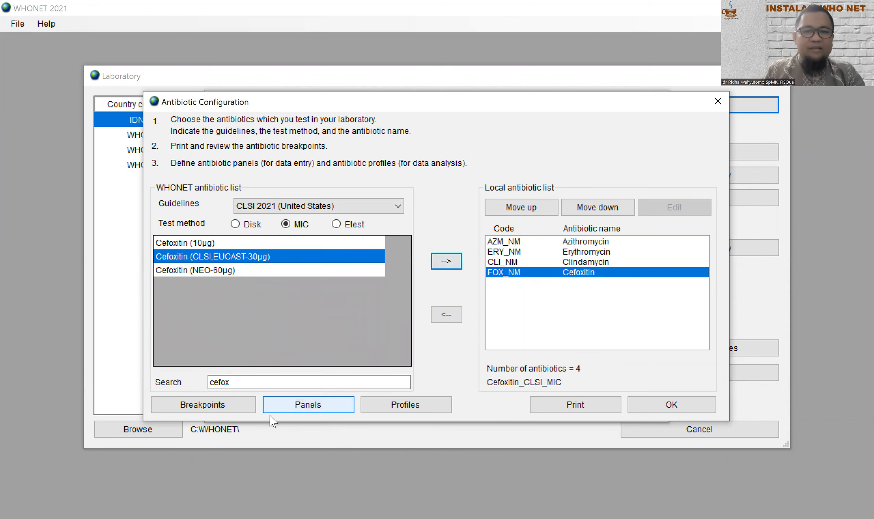
{"action": "left_click_drag", "start_coordinate": [233, 382], "coordinate": [185, 369]}
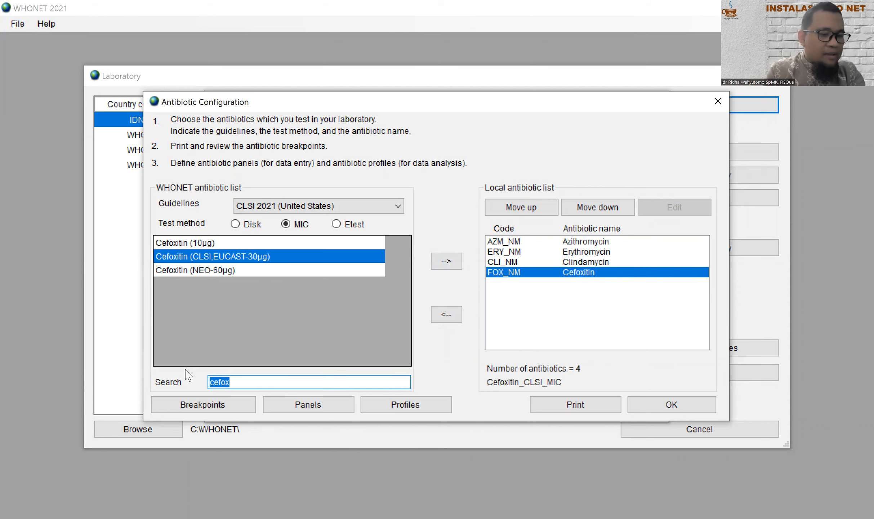
{"action": "type", "text": "pe"}
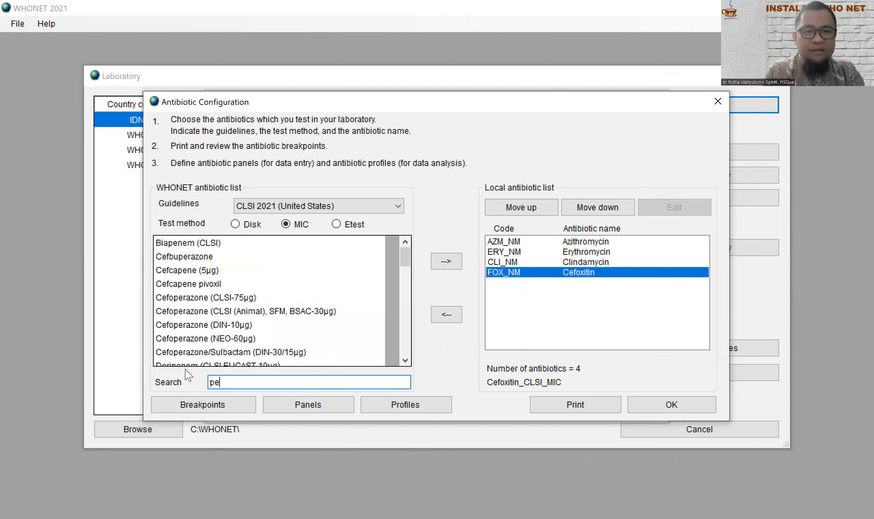
{"action": "type", "text": "nic"}
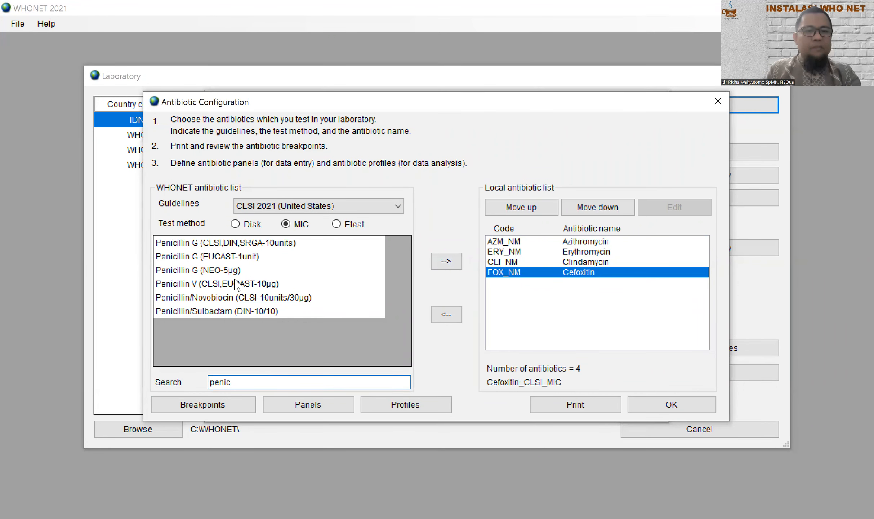
{"action": "left_click", "coordinate": [246, 242]}
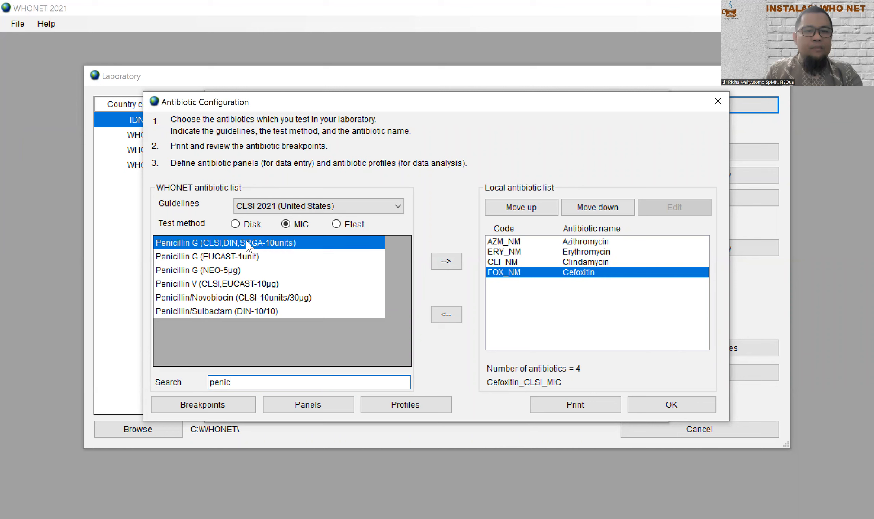
{"action": "left_click", "coordinate": [447, 261]}
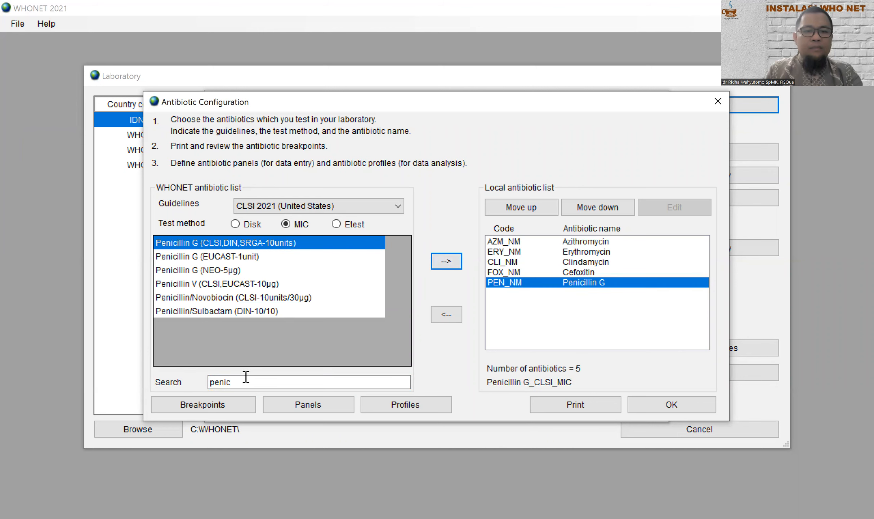
{"action": "left_click", "coordinate": [235, 285]}
{"action": "left_click", "coordinate": [446, 261]}
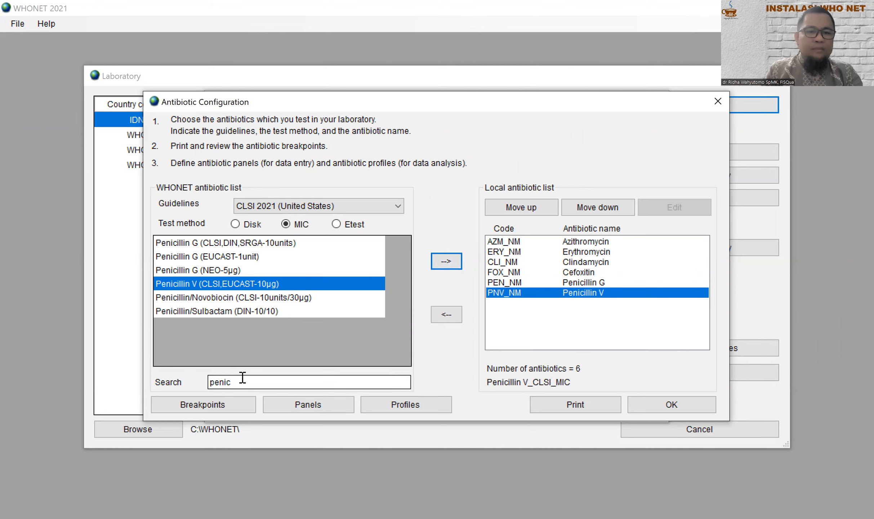
Step: Add the CLSI Trimethoprim/Sulfamethoxazole entry, then search for linez
{"action": "left_click_drag", "start_coordinate": [242, 382], "coordinate": [171, 383]}
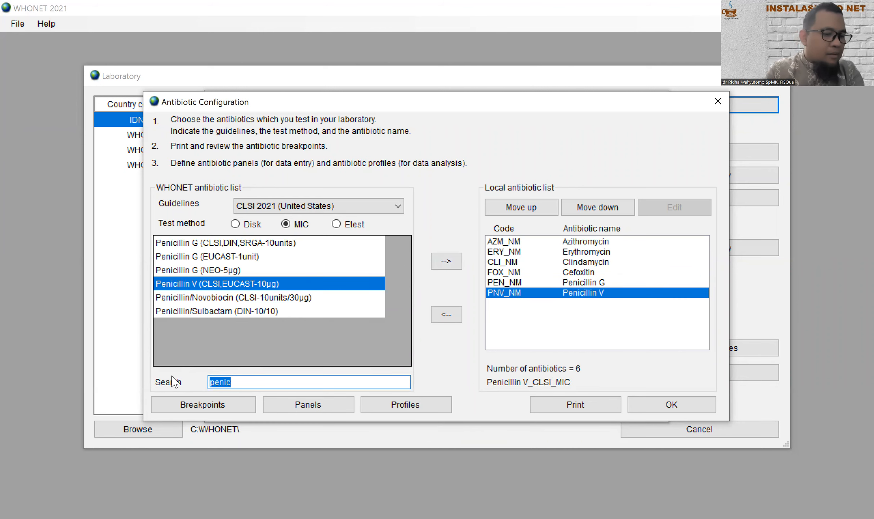
{"action": "type", "text": "trime"}
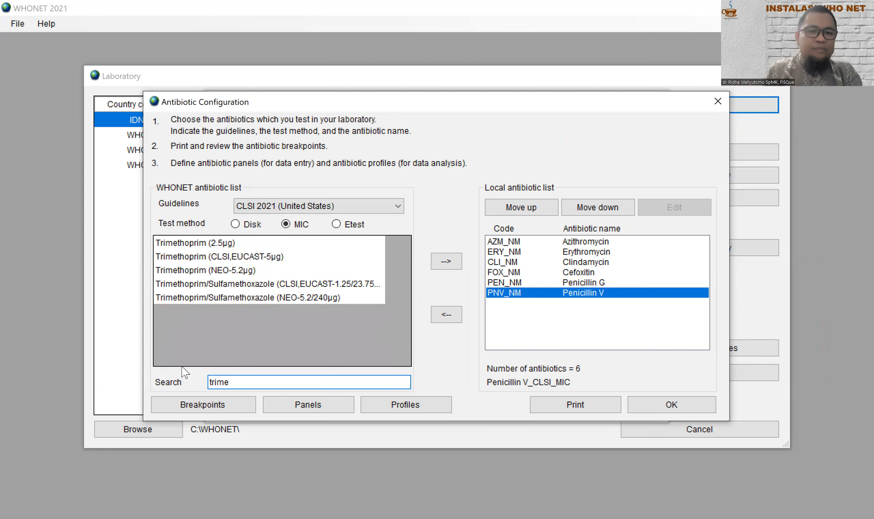
{"action": "left_click", "coordinate": [260, 287]}
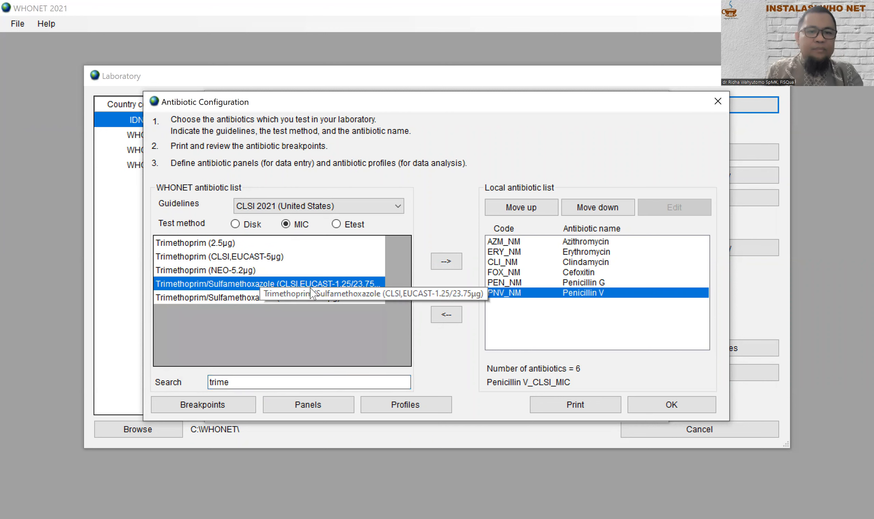
{"action": "left_click", "coordinate": [447, 262]}
{"action": "left_click_drag", "start_coordinate": [241, 385], "coordinate": [180, 385]}
{"action": "type", "text": "l"}
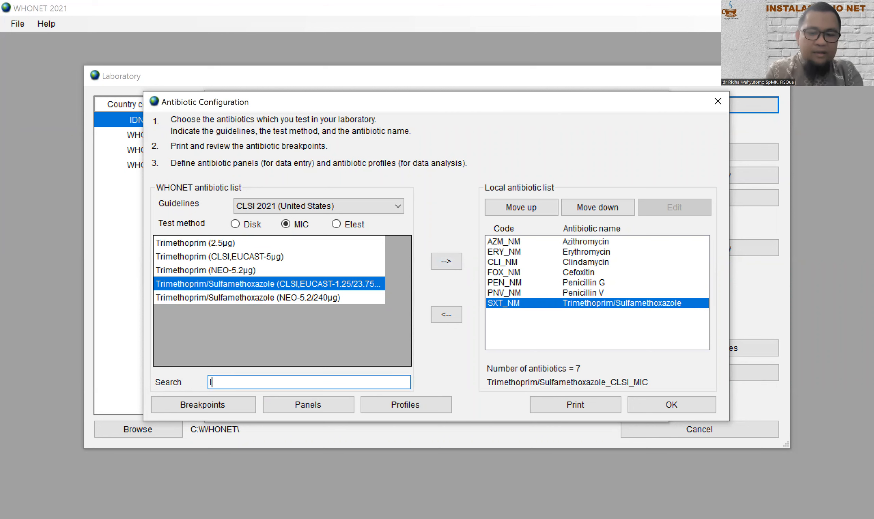
{"action": "type", "text": "inez"}
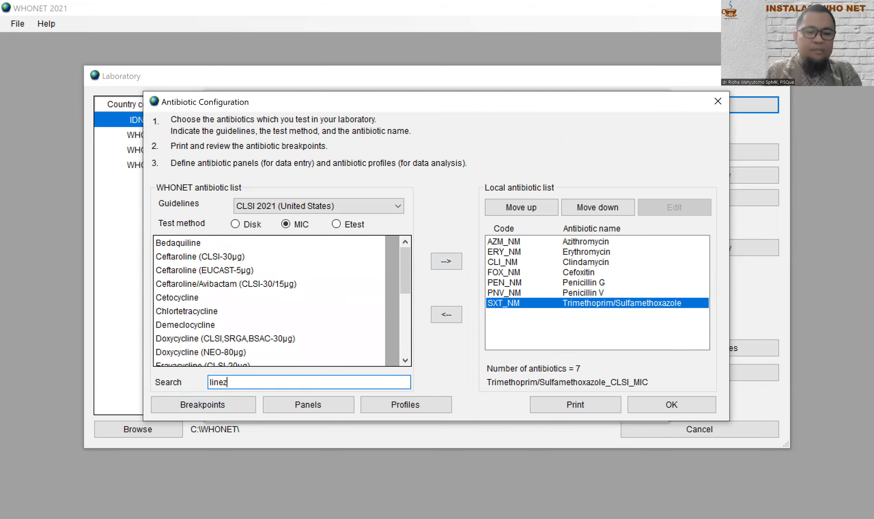
Step: Add Linezolid (CLSI-30µg) and the CLSI Vancomycin entry to the local antibiotic list
{"action": "left_click", "coordinate": [245, 243]}
{"action": "left_click", "coordinate": [447, 260]}
{"action": "double_click", "coordinate": [243, 377]}
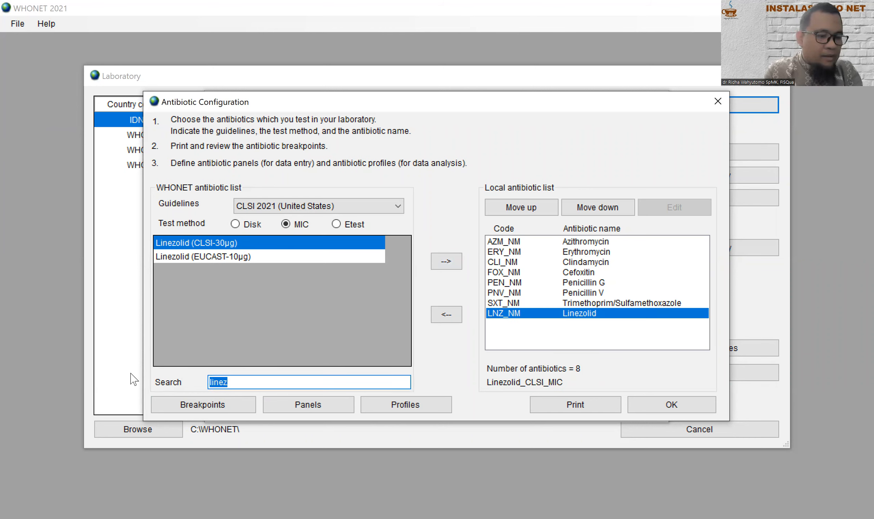
{"action": "type", "text": "vanc"}
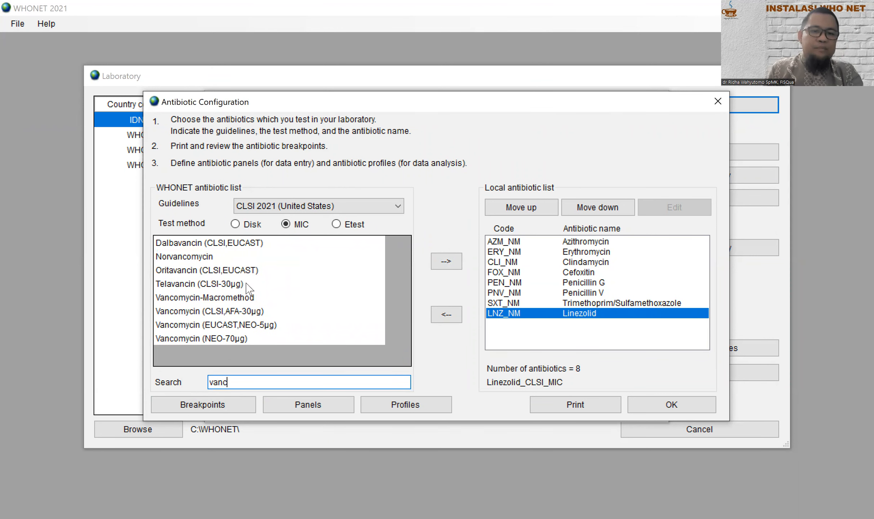
{"action": "left_click", "coordinate": [227, 312]}
{"action": "left_click", "coordinate": [446, 261]}
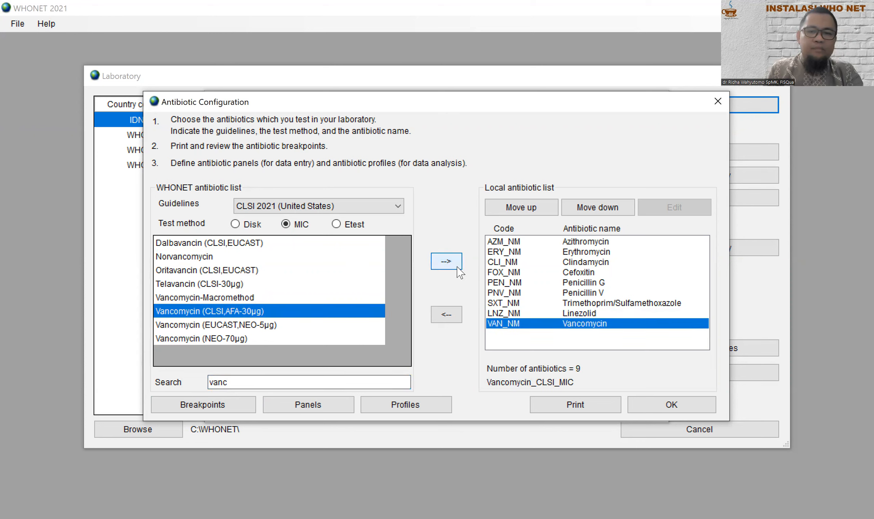
Step: Add Ciprofloxacin (CLSI,EUCAST) to the local list and clear the search text
{"action": "left_click", "coordinate": [292, 365]}
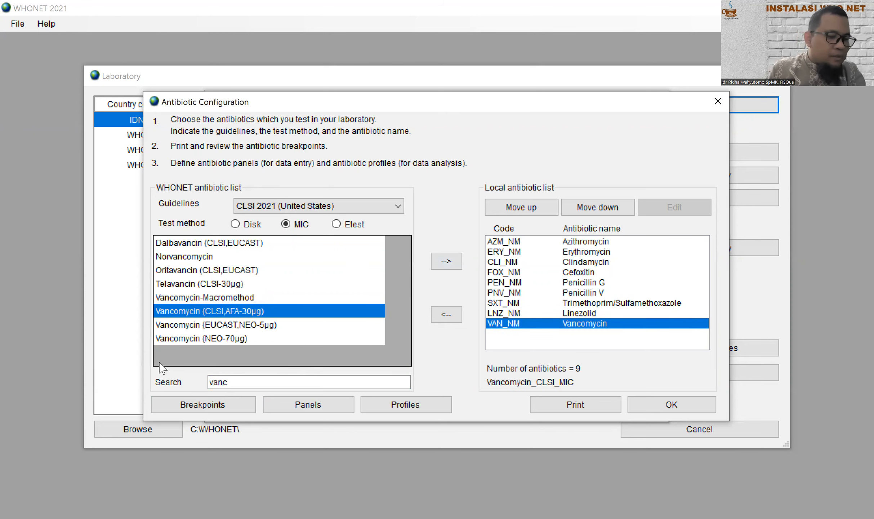
{"action": "left_click_drag", "start_coordinate": [283, 382], "coordinate": [158, 382]}
{"action": "type", "text": "cipro"}
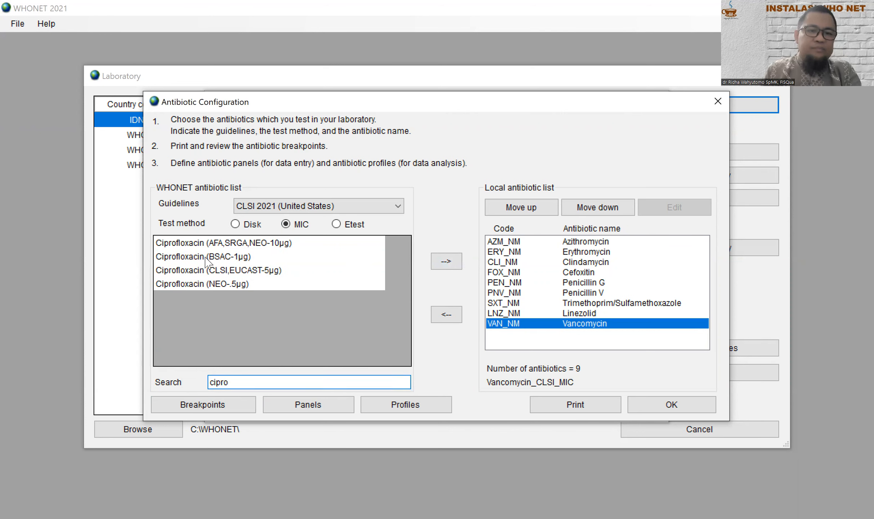
{"action": "left_click", "coordinate": [236, 273]}
{"action": "left_click", "coordinate": [444, 266]}
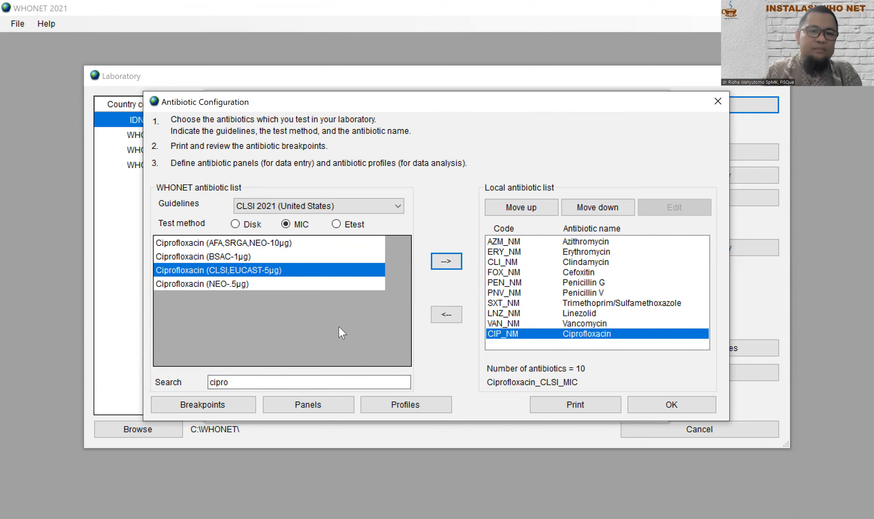
{"action": "left_click_drag", "start_coordinate": [242, 382], "coordinate": [172, 383]}
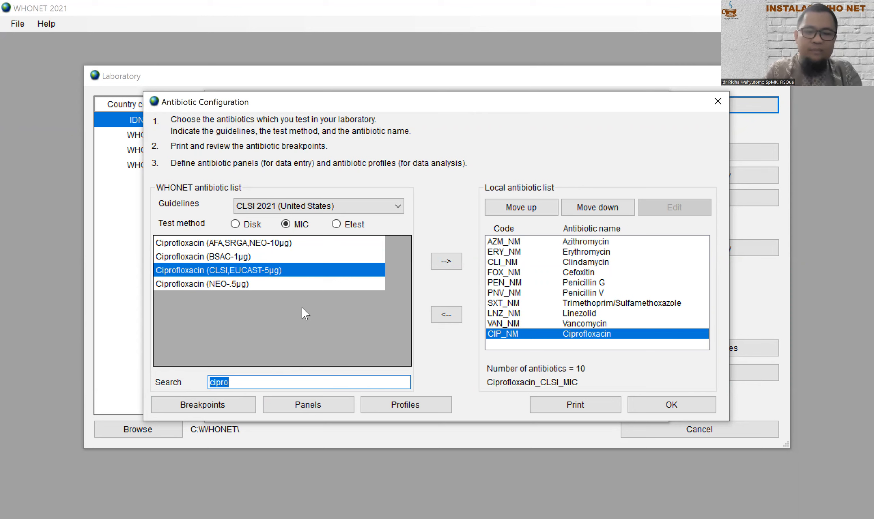
Step: Add Levofloxacin (CLSI,EUCAST) and Gentamicin (CLSI,EUCAST) to the local antibiotic list
{"action": "type", "text": "levo"}
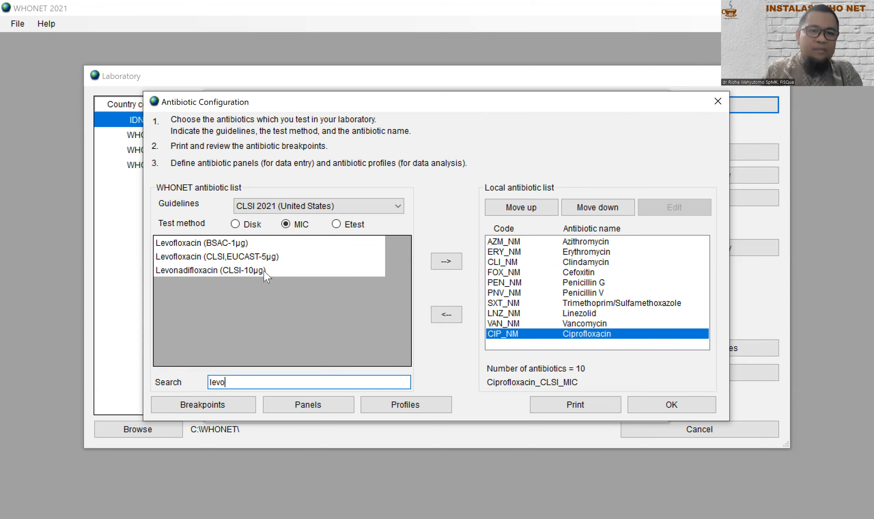
{"action": "left_click", "coordinate": [263, 257]}
{"action": "left_click", "coordinate": [447, 267]}
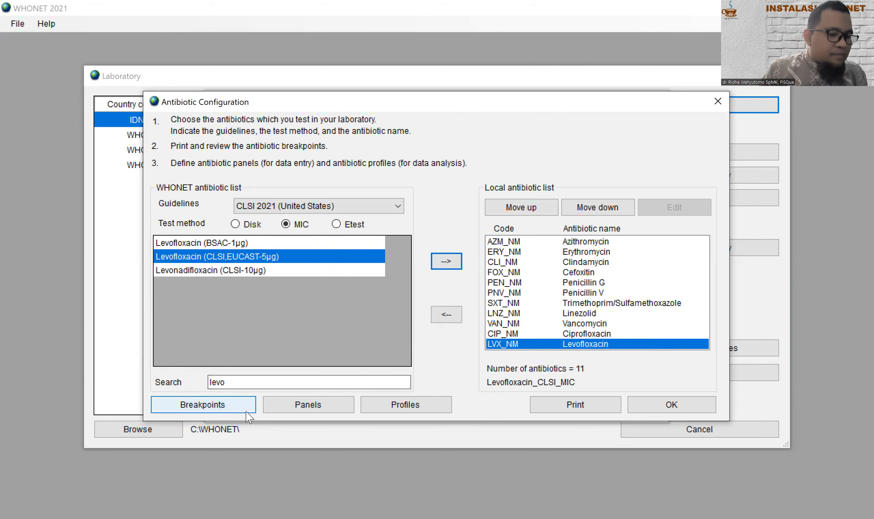
{"action": "left_click", "coordinate": [245, 382]}
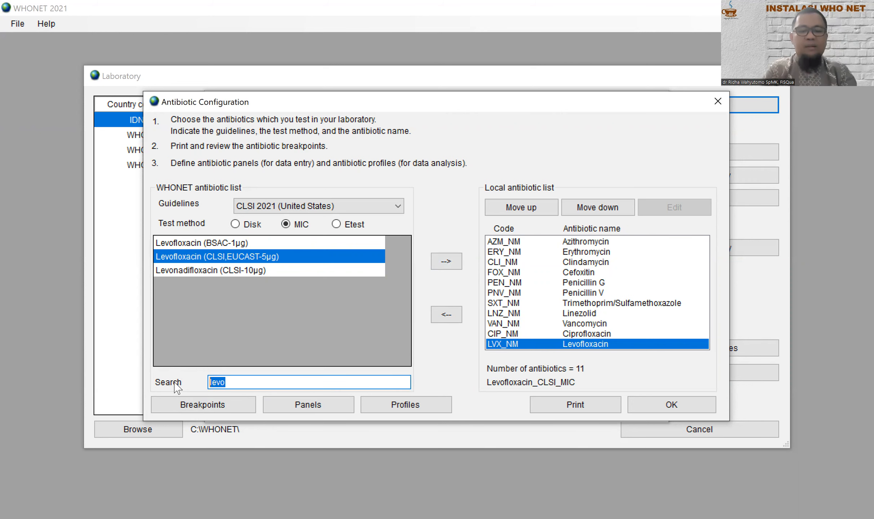
{"action": "type", "text": "genta"}
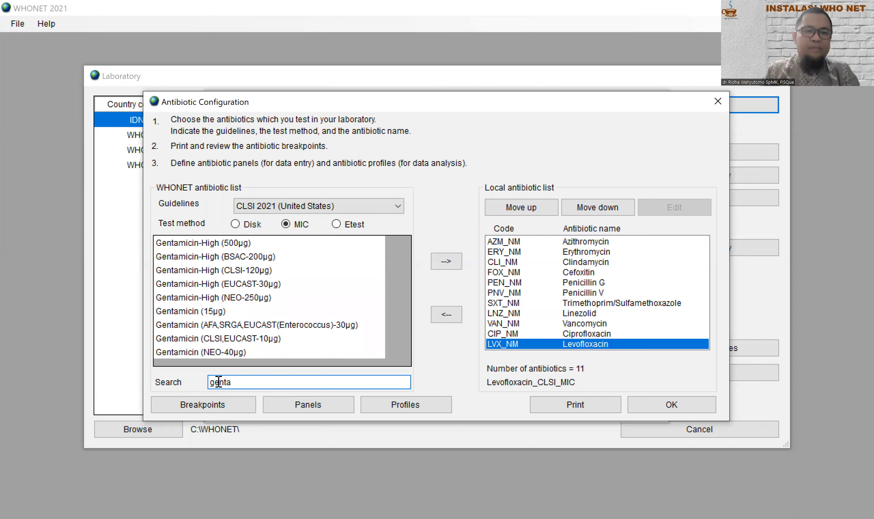
{"action": "left_click", "coordinate": [237, 339]}
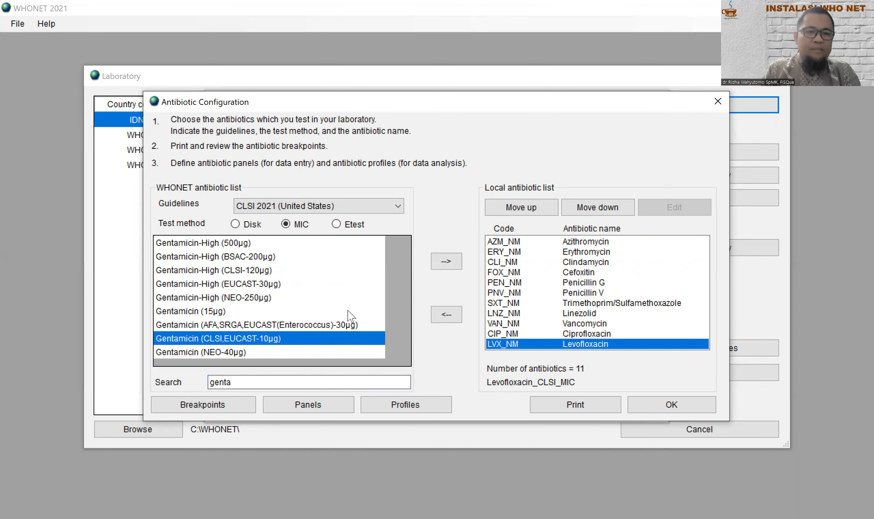
{"action": "left_click", "coordinate": [447, 261]}
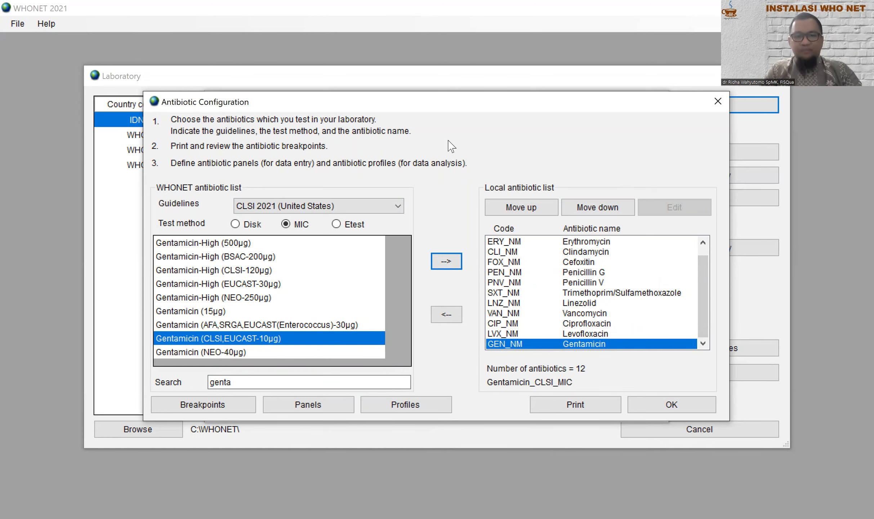
{"action": "left_click", "coordinate": [204, 411]}
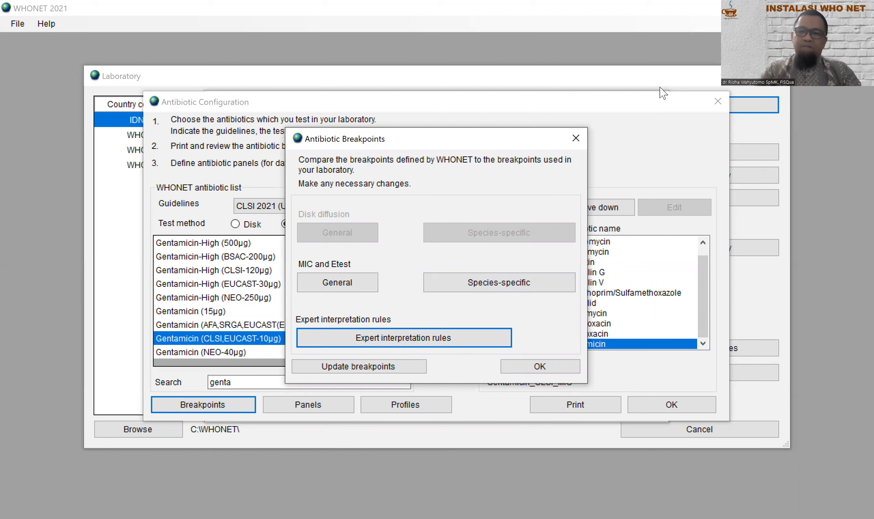
{"action": "left_click", "coordinate": [576, 139]}
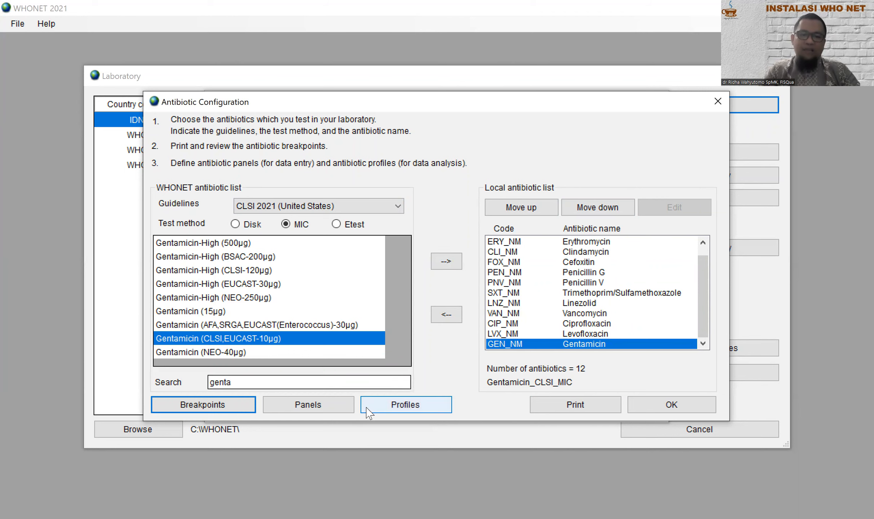
Step: Open the Antibiotic panels grid and adjust its window
{"action": "left_click", "coordinate": [316, 408]}
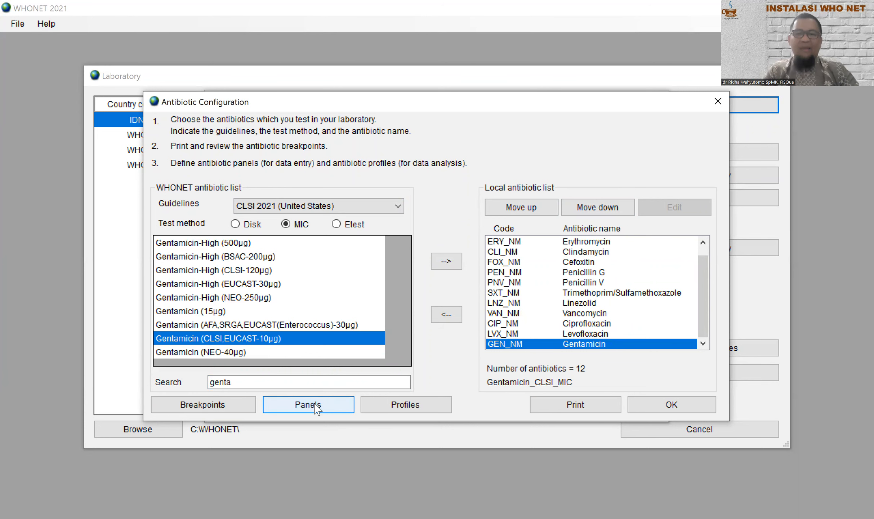
{"action": "left_click_drag", "start_coordinate": [301, 441], "coordinate": [753, 479]}
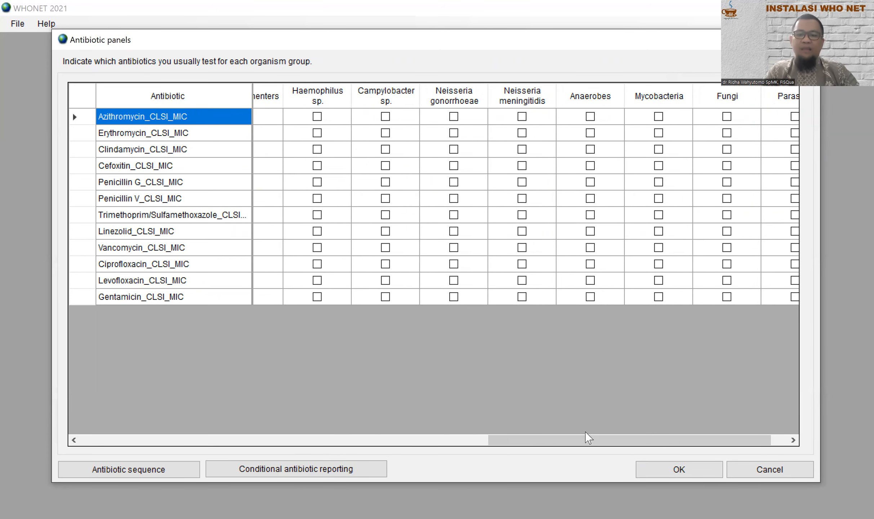
{"action": "left_click_drag", "start_coordinate": [578, 439], "coordinate": [179, 377]}
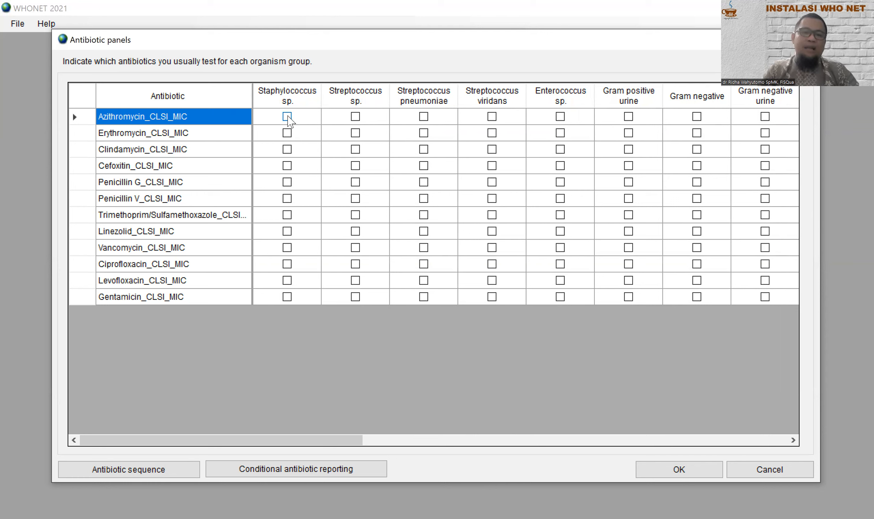
Step: Tick Staphylococcus sp. for all 12 antibiotics, Azithromycin through Gentamicin, and confirm
{"action": "left_click", "coordinate": [287, 116]}
{"action": "left_click", "coordinate": [287, 133]}
{"action": "left_click", "coordinate": [288, 149]}
{"action": "left_click", "coordinate": [287, 166]}
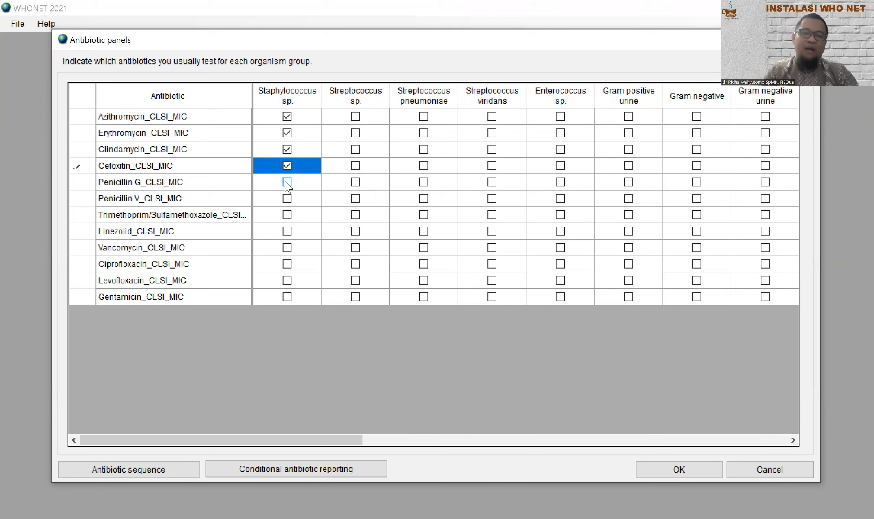
{"action": "left_click", "coordinate": [287, 182]}
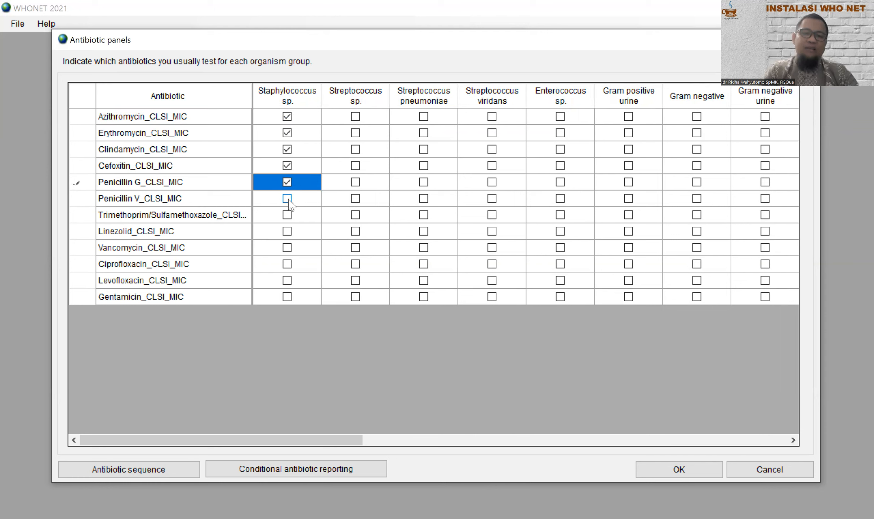
{"action": "left_click", "coordinate": [287, 198]}
{"action": "left_click", "coordinate": [287, 215]}
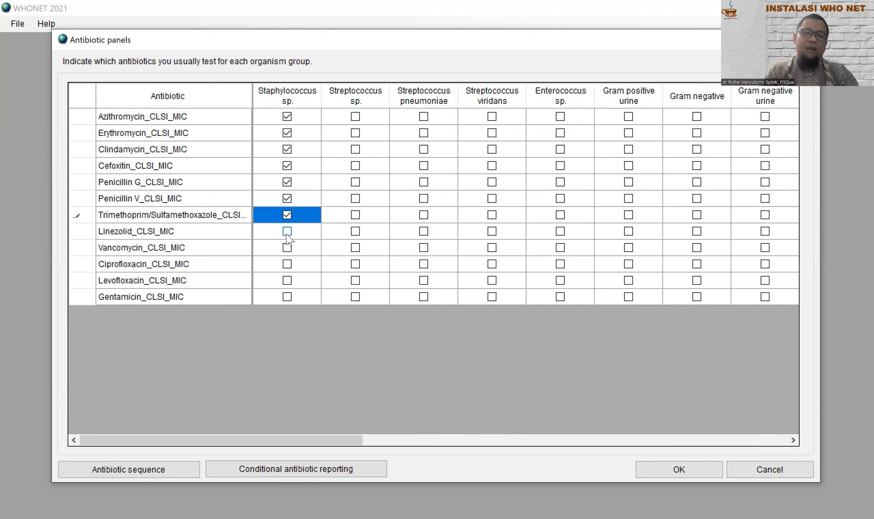
{"action": "left_click", "coordinate": [287, 231]}
{"action": "left_click", "coordinate": [288, 247]}
{"action": "left_click", "coordinate": [287, 264]}
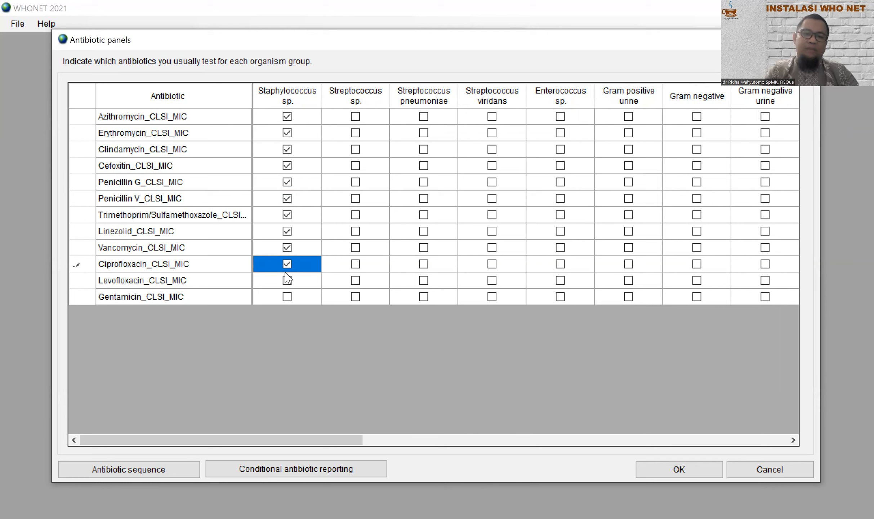
{"action": "left_click", "coordinate": [288, 281]}
{"action": "left_click", "coordinate": [287, 296]}
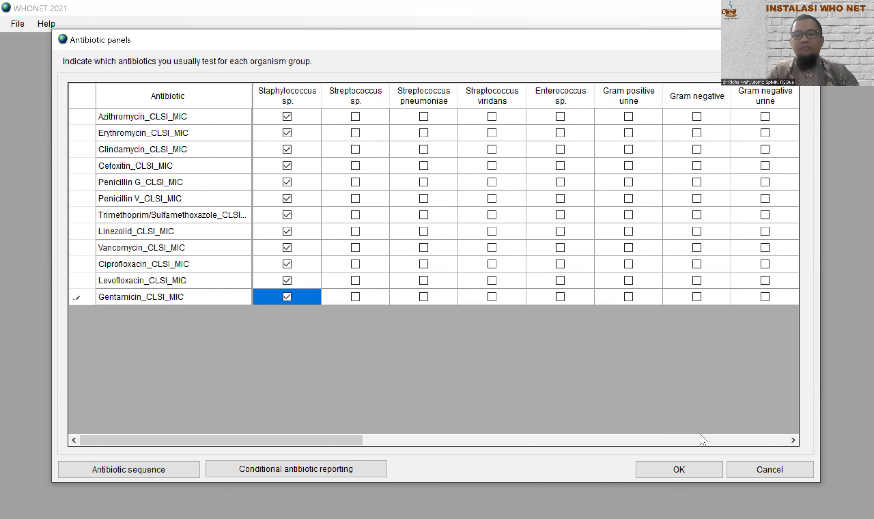
{"action": "left_click", "coordinate": [689, 470]}
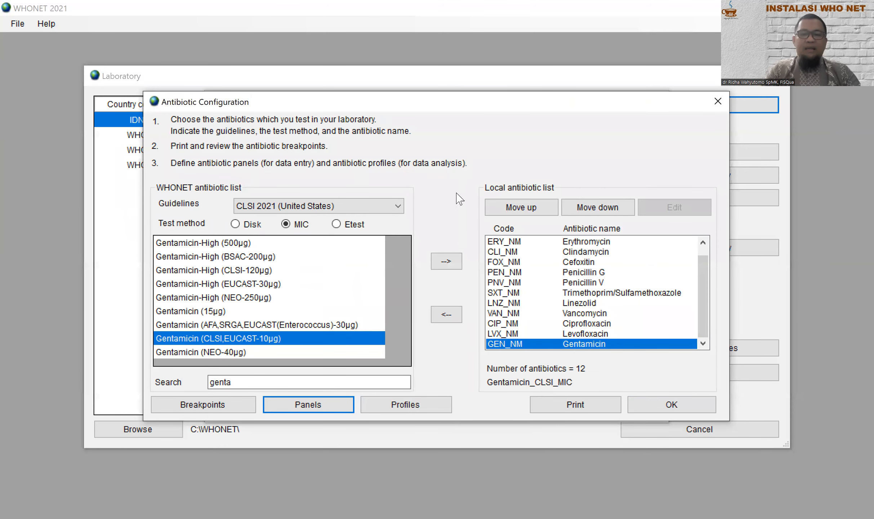
Step: Confirm the antibiotic configuration with OK and open the Locations table
{"action": "left_click", "coordinate": [690, 405]}
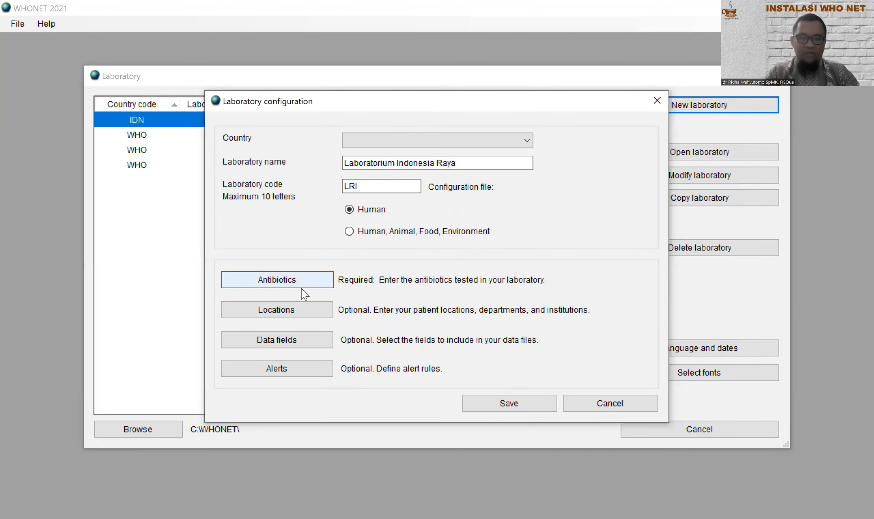
{"action": "left_click", "coordinate": [306, 316]}
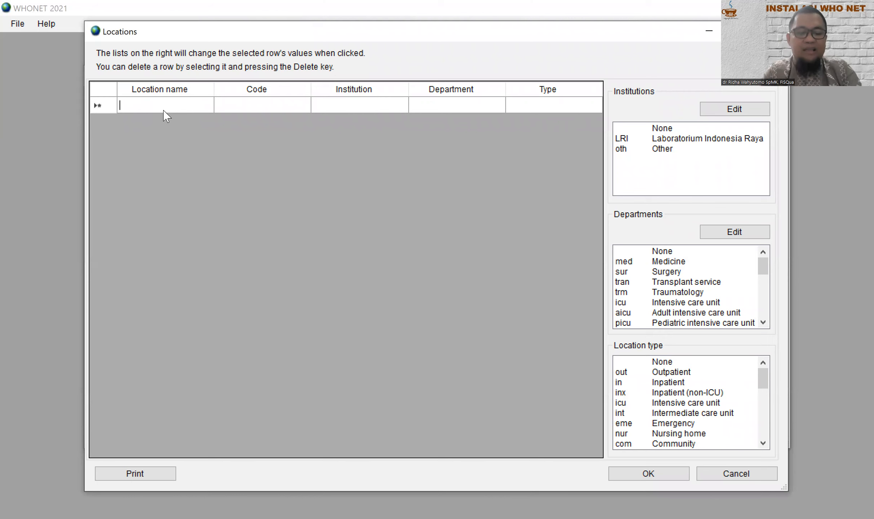
Step: Enter location Seruni (SRN): institution LRI, department Obstetrics/Gynecology, type Inpatient
{"action": "type", "text": "Seruni"}
{"action": "left_click", "coordinate": [247, 108]}
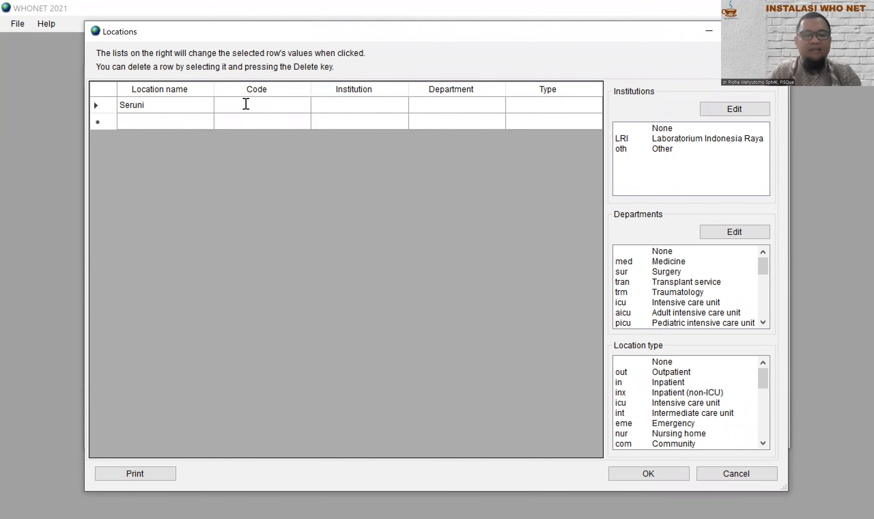
{"action": "type", "text": "SRN"}
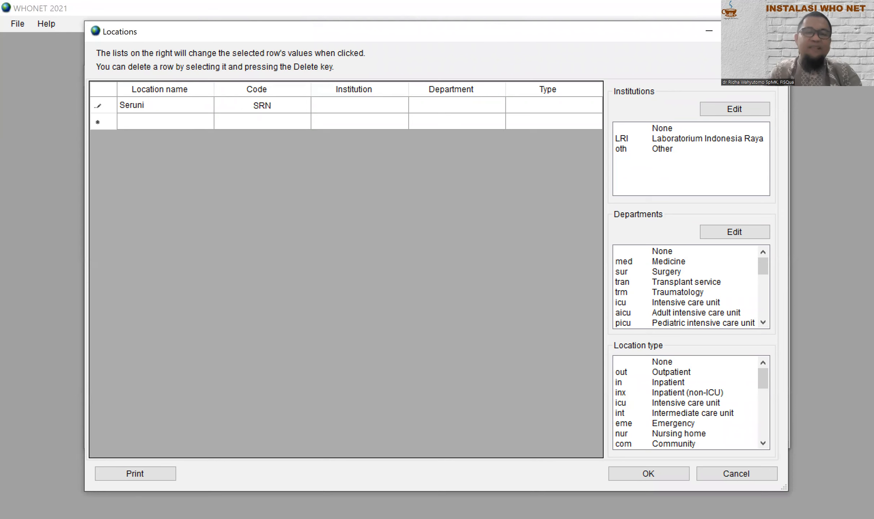
{"action": "left_click", "coordinate": [382, 106]}
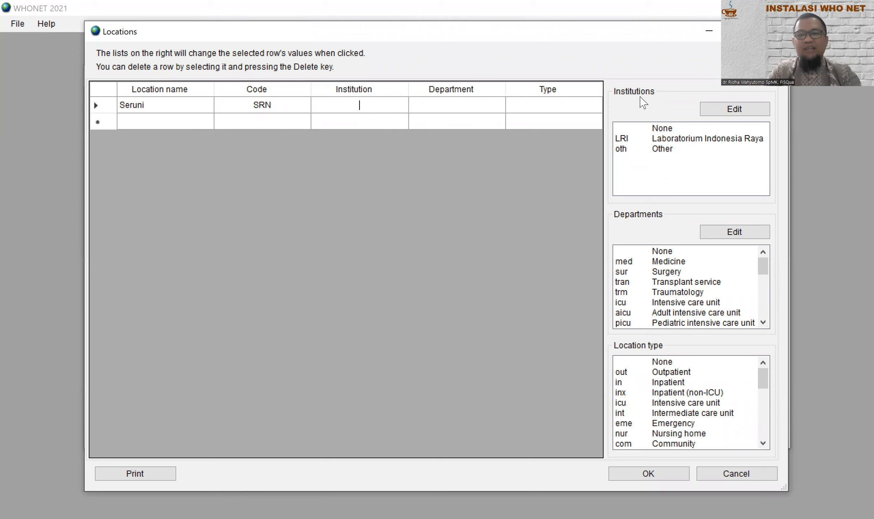
{"action": "left_click", "coordinate": [695, 140]}
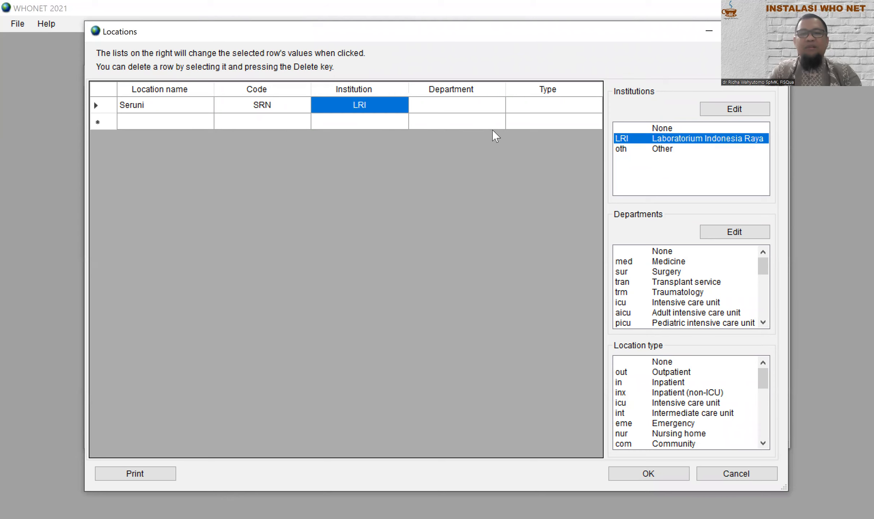
{"action": "left_click", "coordinate": [467, 107]}
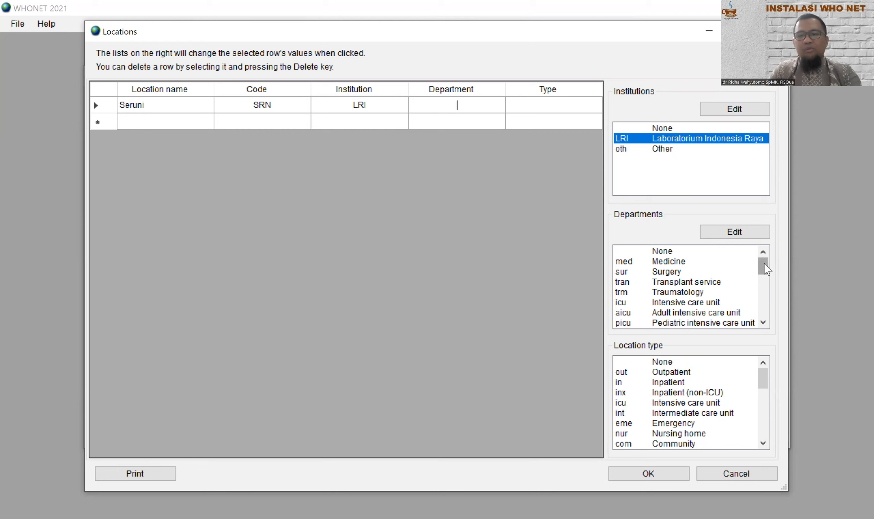
{"action": "left_click_drag", "start_coordinate": [765, 269], "coordinate": [765, 285]}
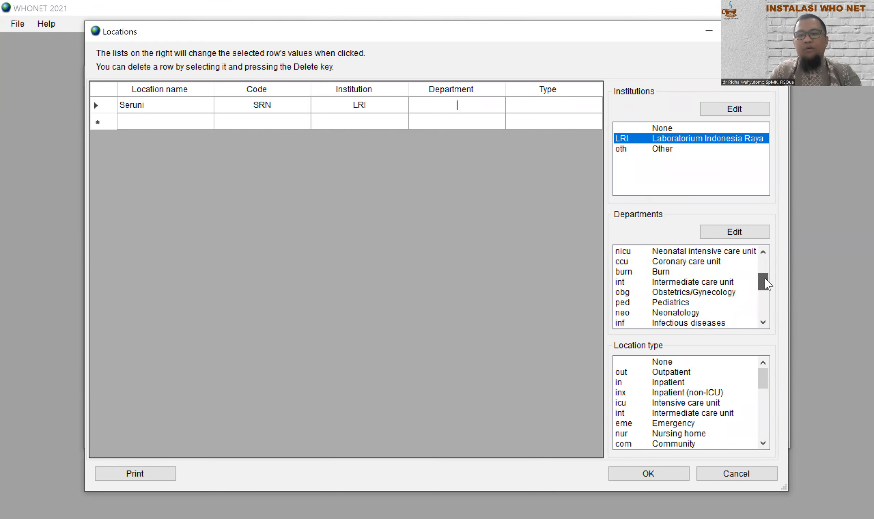
{"action": "left_click", "coordinate": [702, 292]}
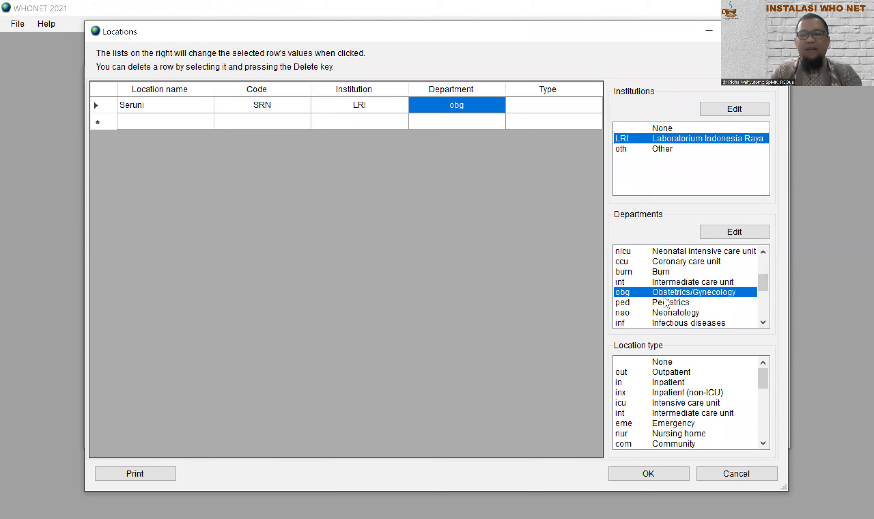
{"action": "left_click", "coordinate": [670, 384]}
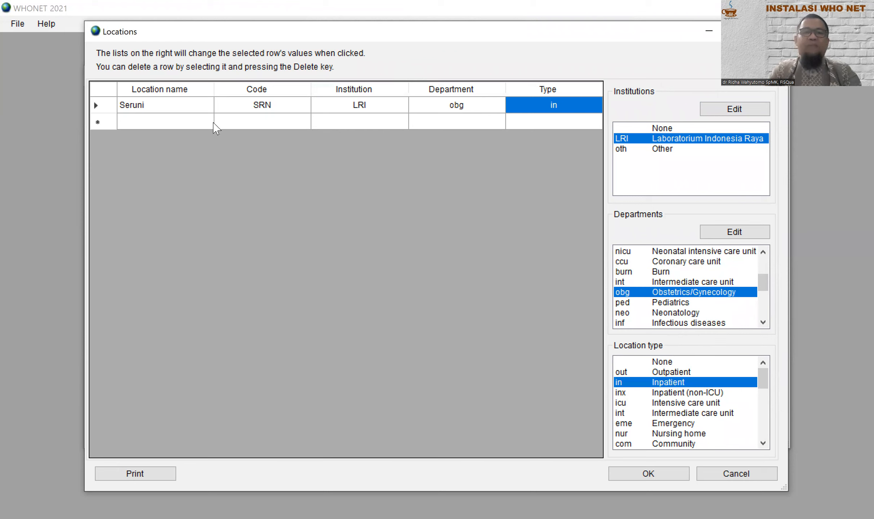
{"action": "left_click", "coordinate": [188, 122]}
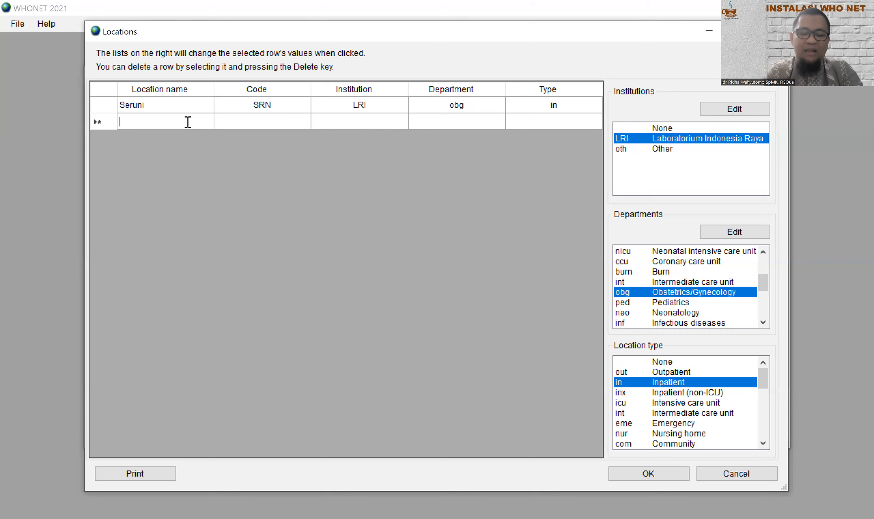
Step: Enter location Dahlia (DHL): institution LRI, department Surgery, type Inpatient; then close Locations
{"action": "type", "text": "Dahlia"}
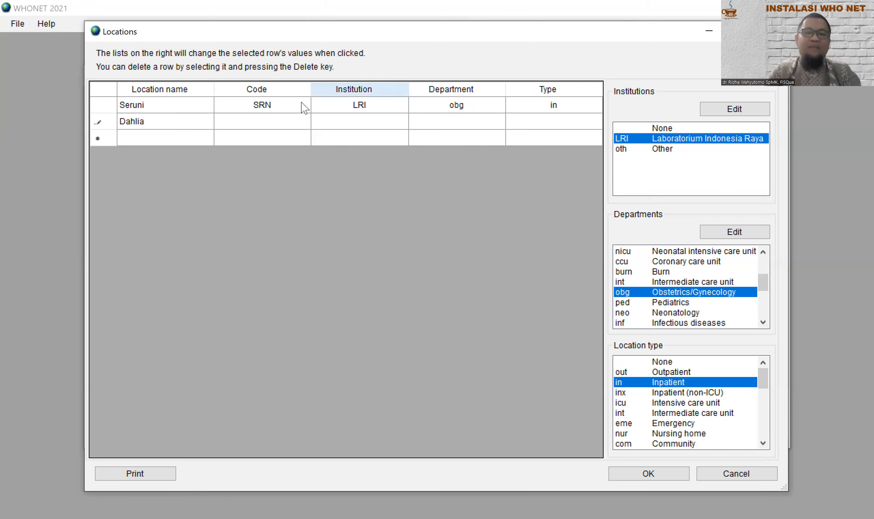
{"action": "left_click", "coordinate": [288, 121]}
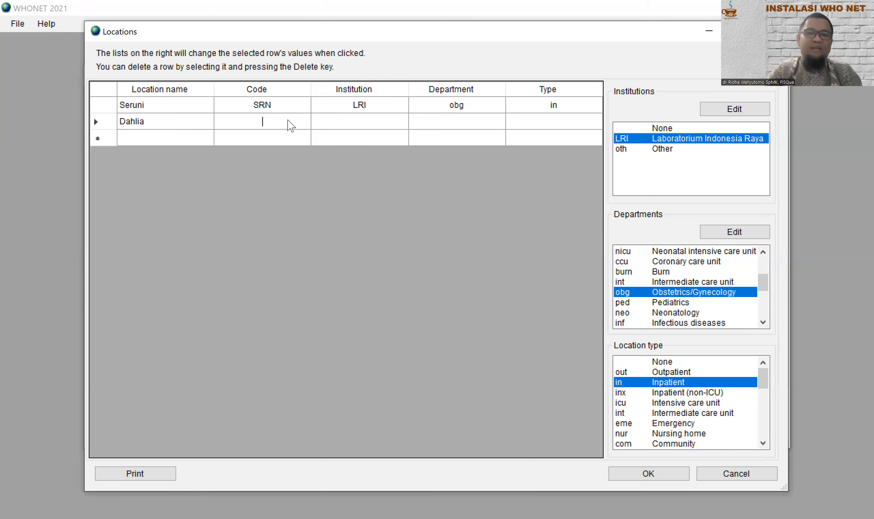
{"action": "type", "text": "DHL"}
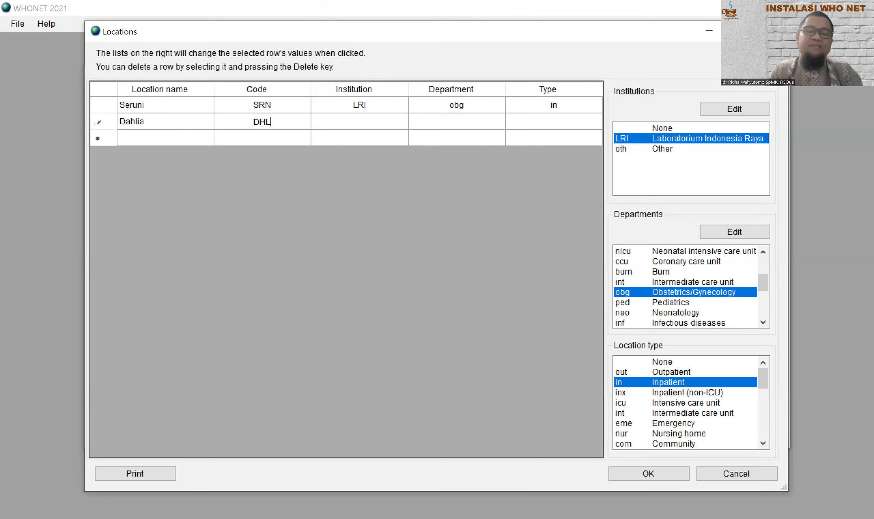
{"action": "left_click", "coordinate": [366, 127]}
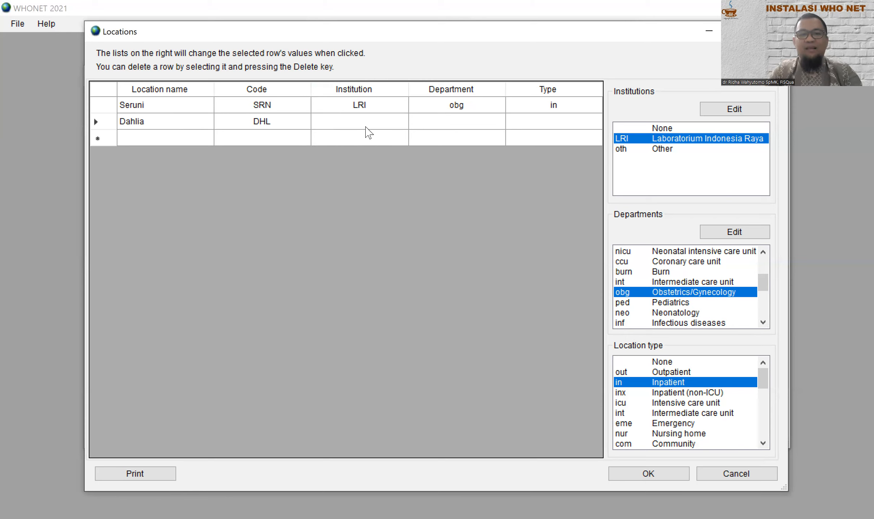
{"action": "left_click", "coordinate": [705, 141]}
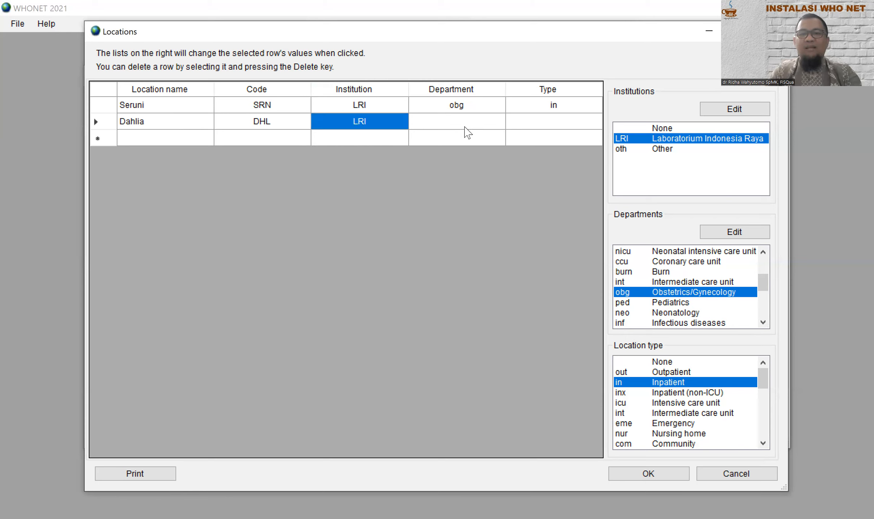
{"action": "left_click", "coordinate": [463, 123]}
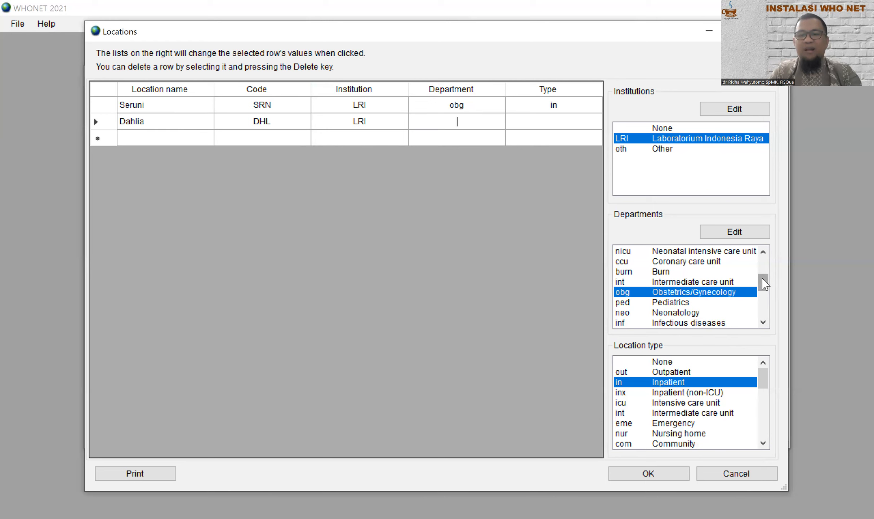
{"action": "left_click_drag", "start_coordinate": [763, 279], "coordinate": [765, 257]}
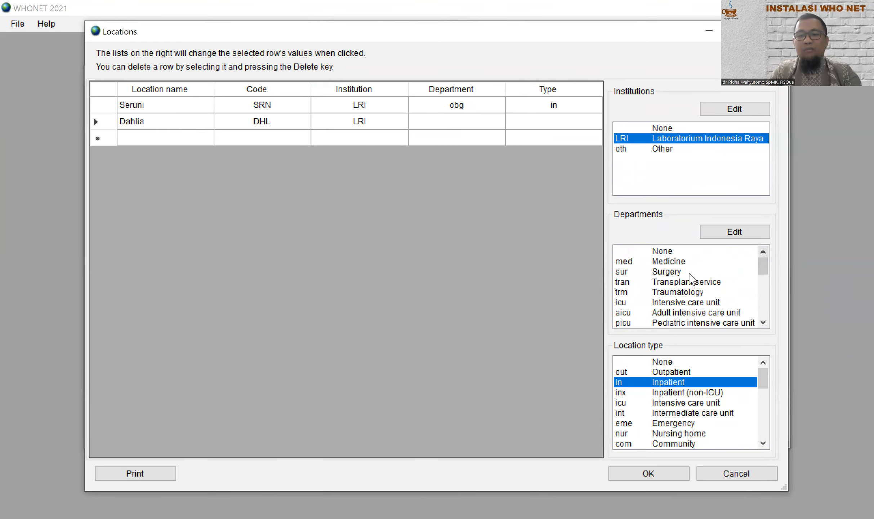
{"action": "left_click", "coordinate": [681, 273]}
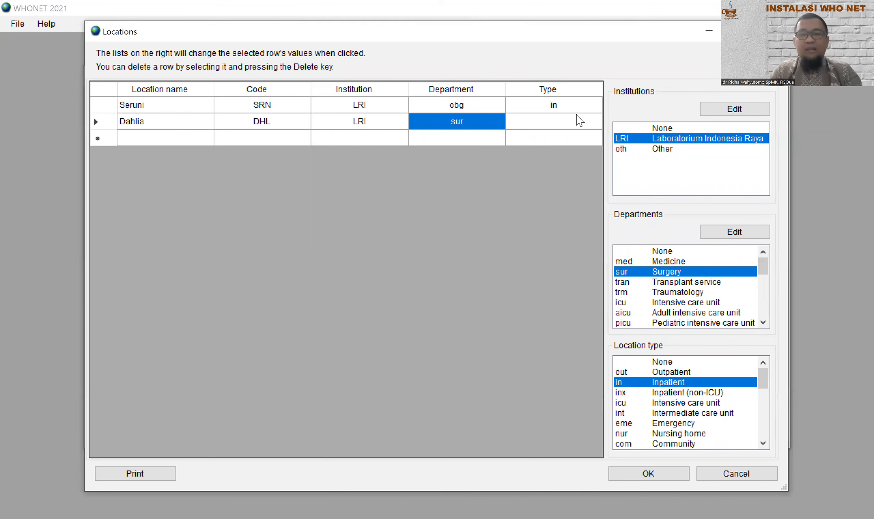
{"action": "left_click", "coordinate": [577, 115]}
{"action": "left_click", "coordinate": [704, 383]}
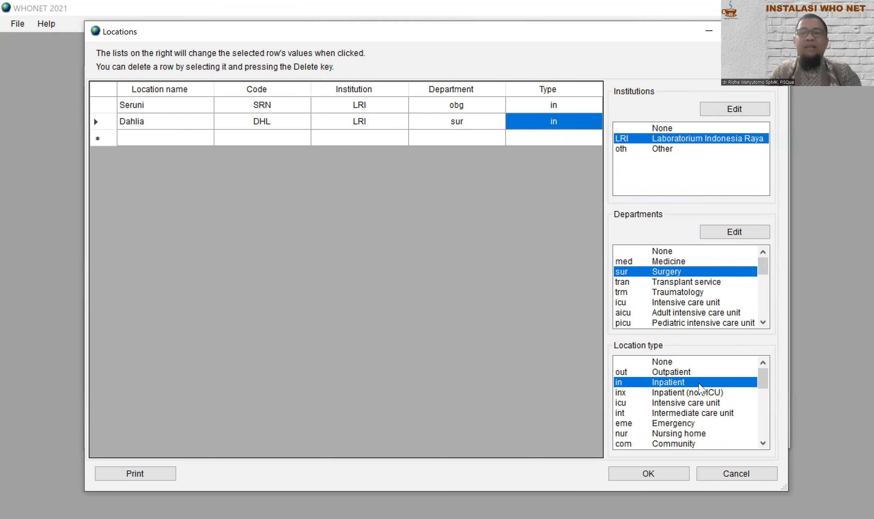
{"action": "left_click", "coordinate": [648, 473]}
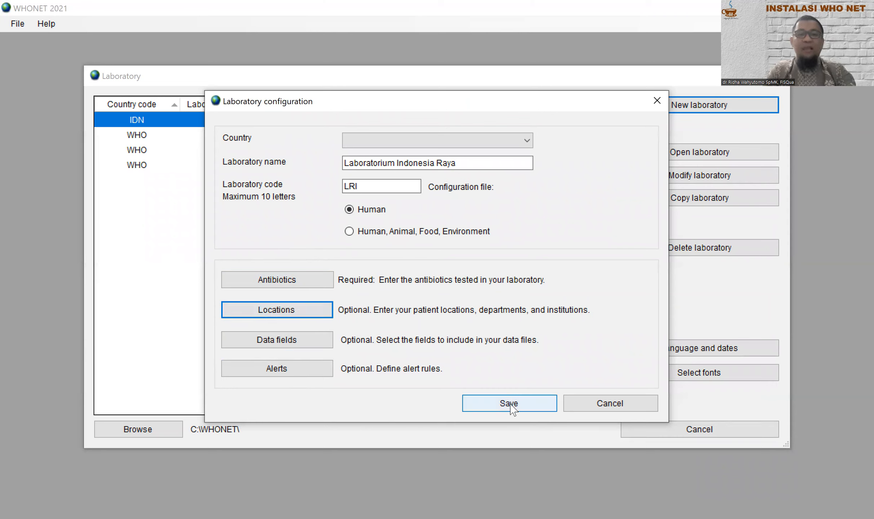
Step: Set the country to Indonesia after the missing-country warning and save the LRI configuration
{"action": "left_click", "coordinate": [510, 405]}
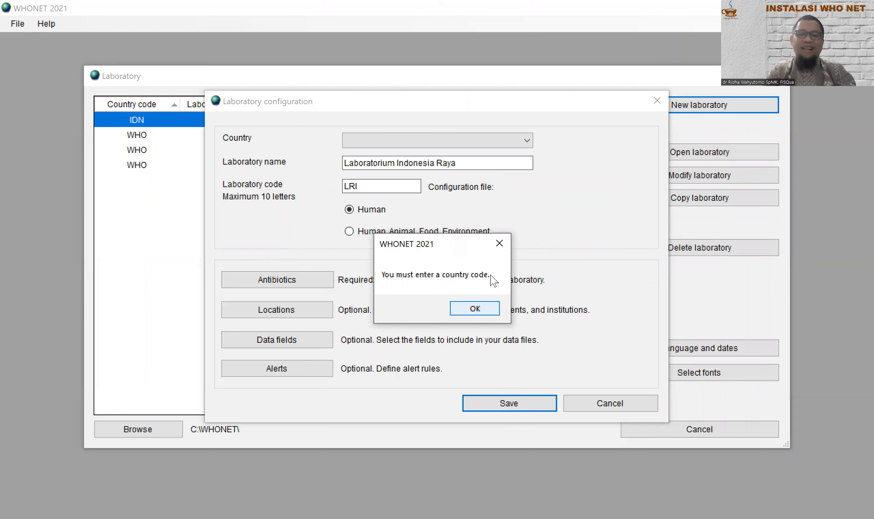
{"action": "left_click", "coordinate": [506, 246]}
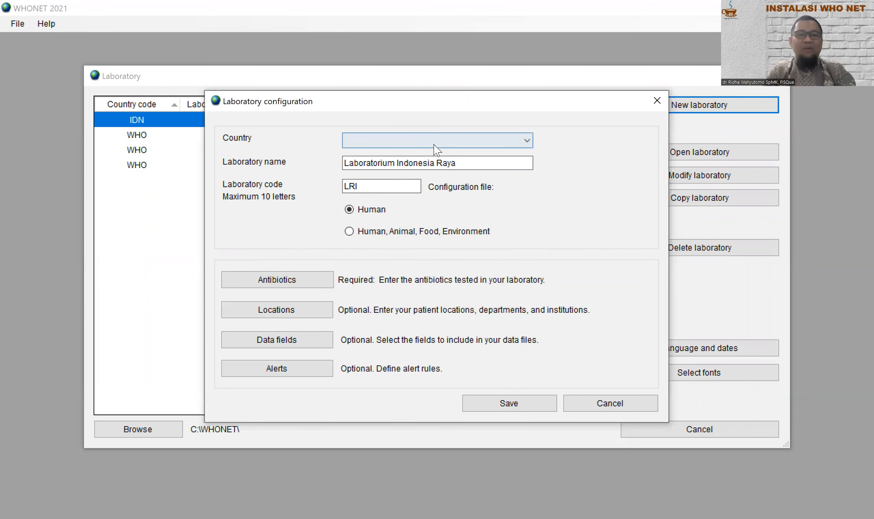
{"action": "left_click", "coordinate": [524, 143]}
{"action": "left_click_drag", "start_coordinate": [526, 161], "coordinate": [514, 275]}
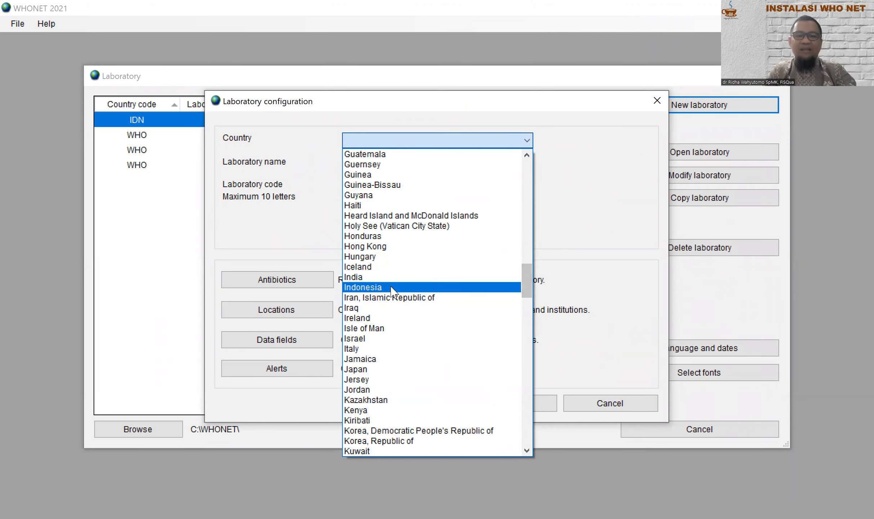
{"action": "left_click", "coordinate": [392, 290]}
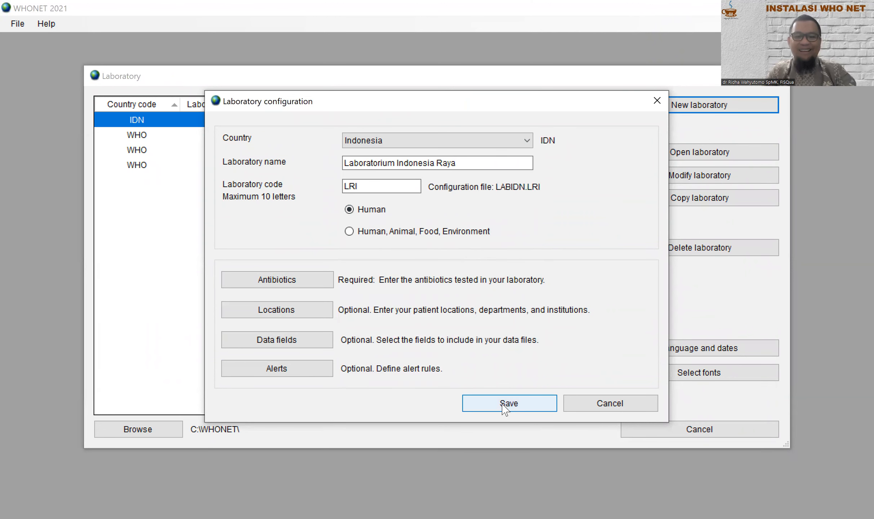
{"action": "left_click", "coordinate": [503, 404]}
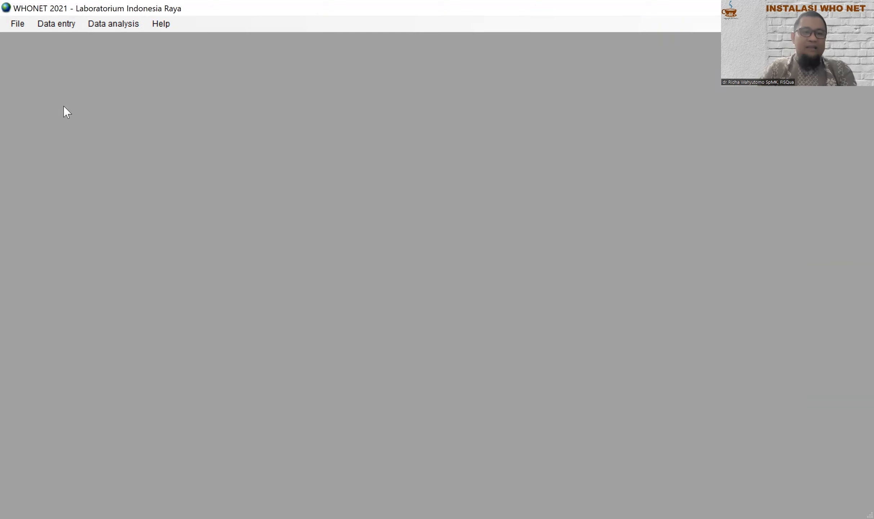
Step: Start a new data file from the Data entry menu, proposed as IDN-LRI-2022
{"action": "left_click", "coordinate": [56, 25]}
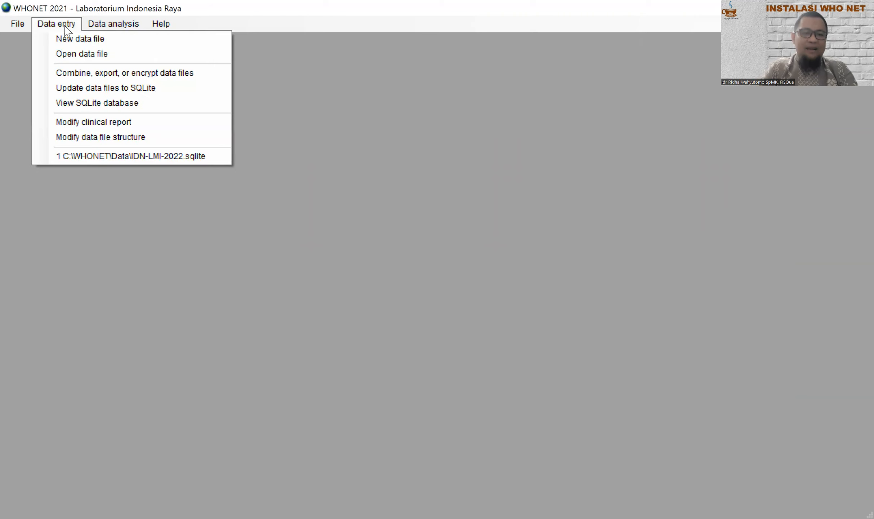
{"action": "left_click", "coordinate": [93, 41]}
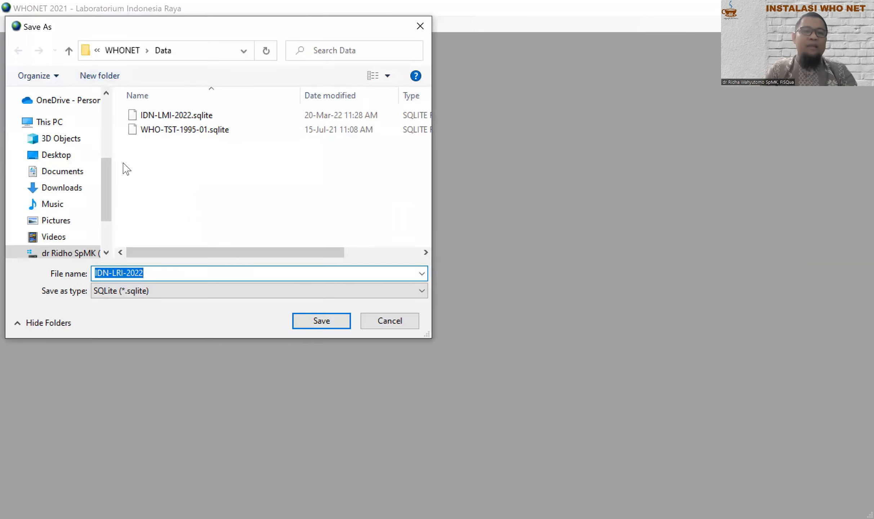
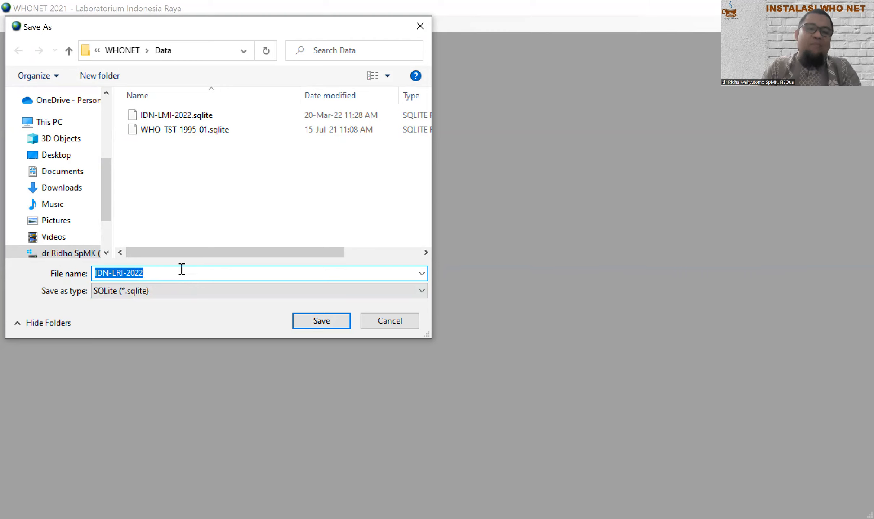
Step: Save the new data file as IDN-LRI-2022 in the WHONET\Data folder
{"action": "left_click", "coordinate": [332, 325]}
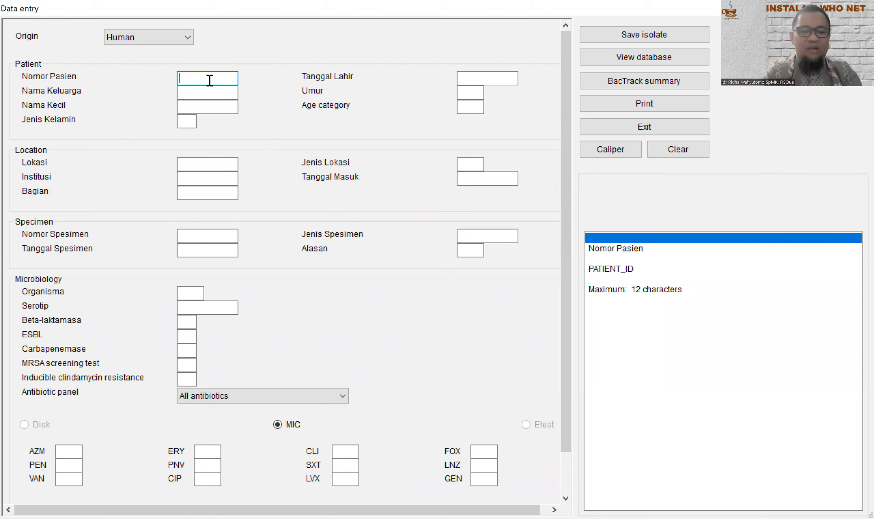
Step: Enter the patient number, the patient's family name and first name in Nomor Pasien, Nama Keluarga and Nama Kecil
{"action": "type", "text": "12345"}
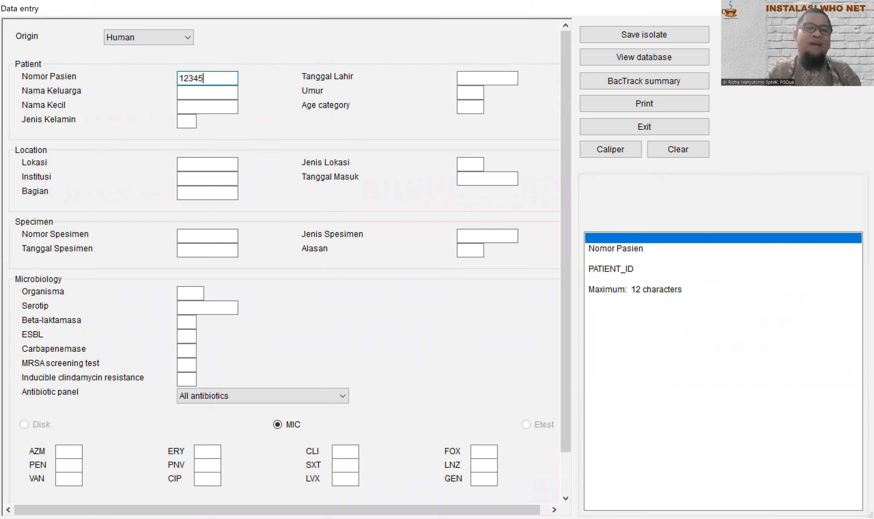
{"action": "left_click", "coordinate": [206, 92]}
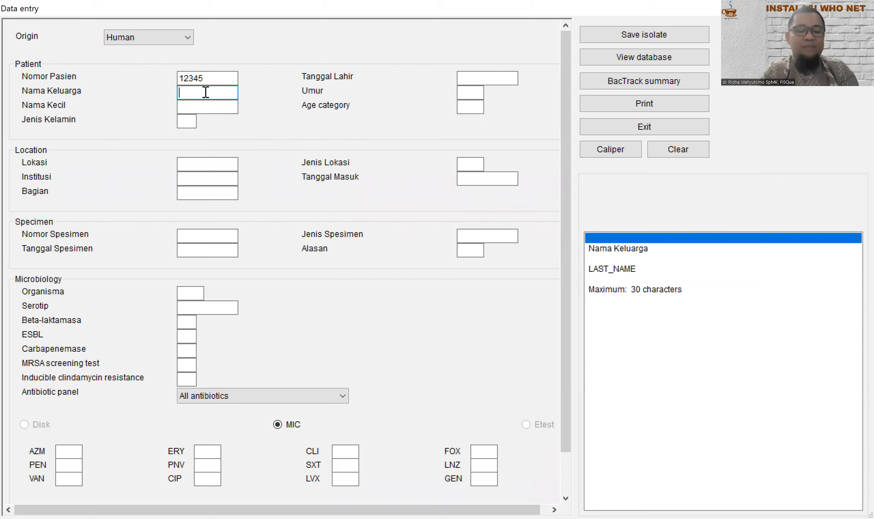
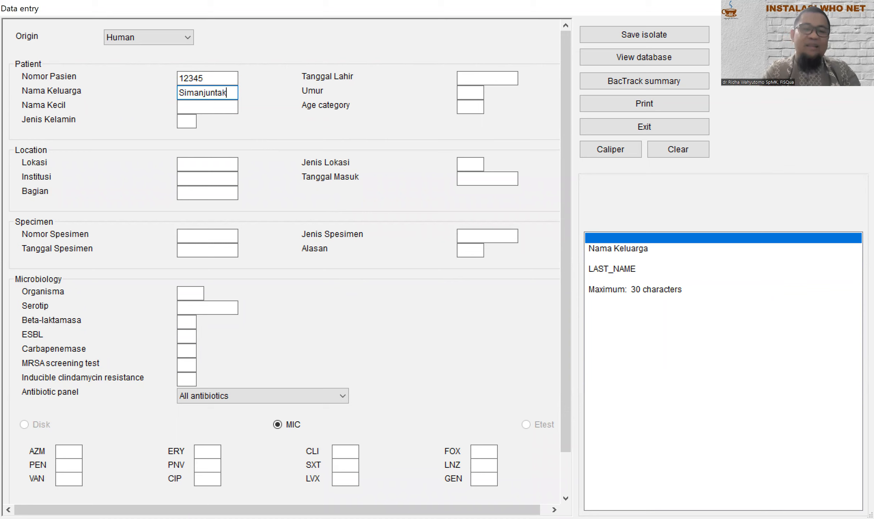
{"action": "left_click", "coordinate": [191, 106]}
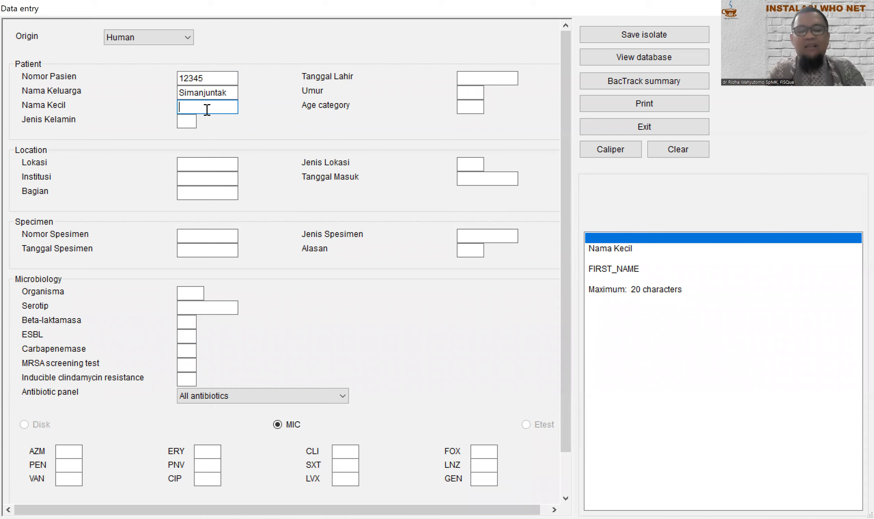
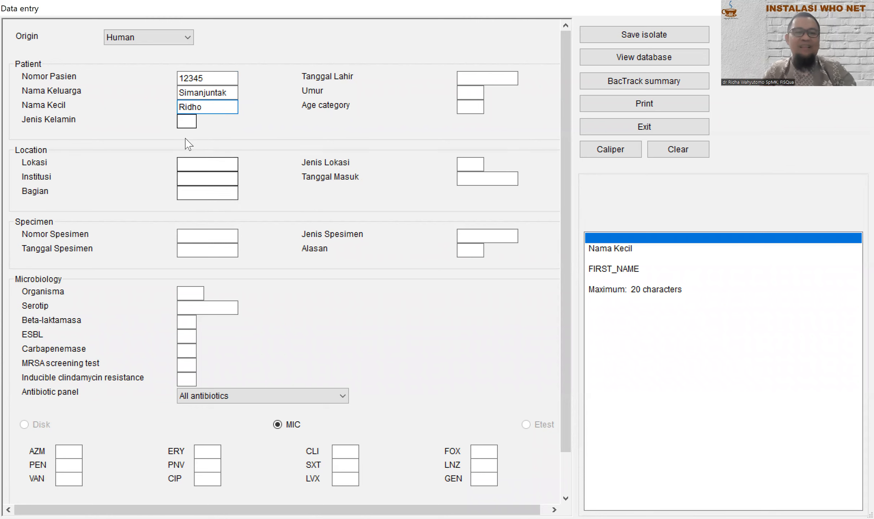
{"action": "left_click", "coordinate": [189, 122]}
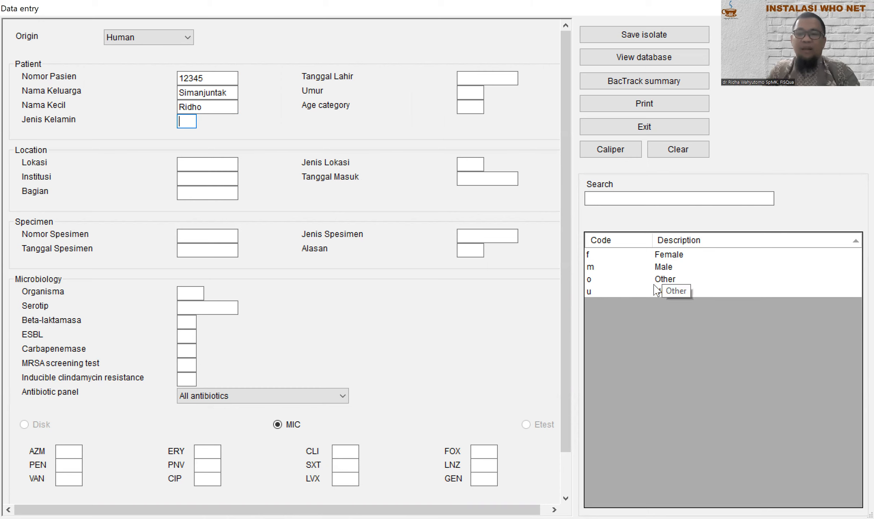
Step: Set sex to Male (m) and birth date 17/02/1980, giving age 42 and category adult
{"action": "left_click", "coordinate": [664, 270]}
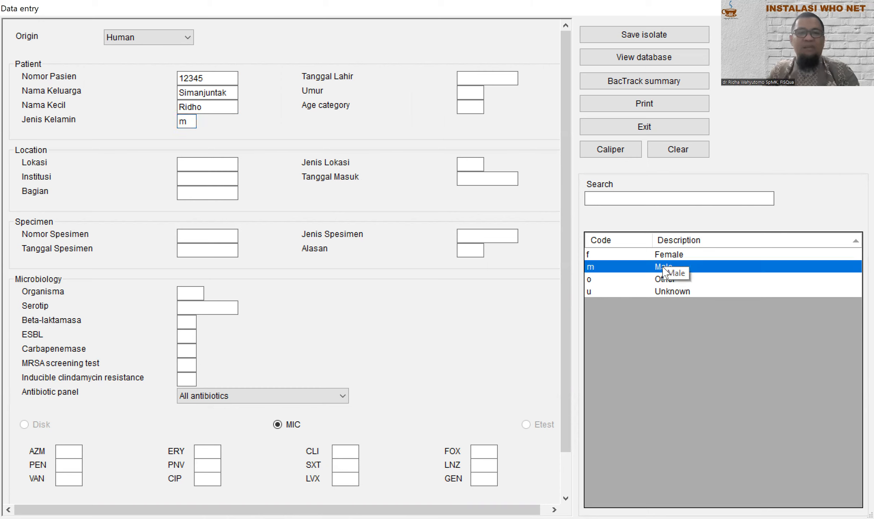
{"action": "left_click", "coordinate": [508, 78]}
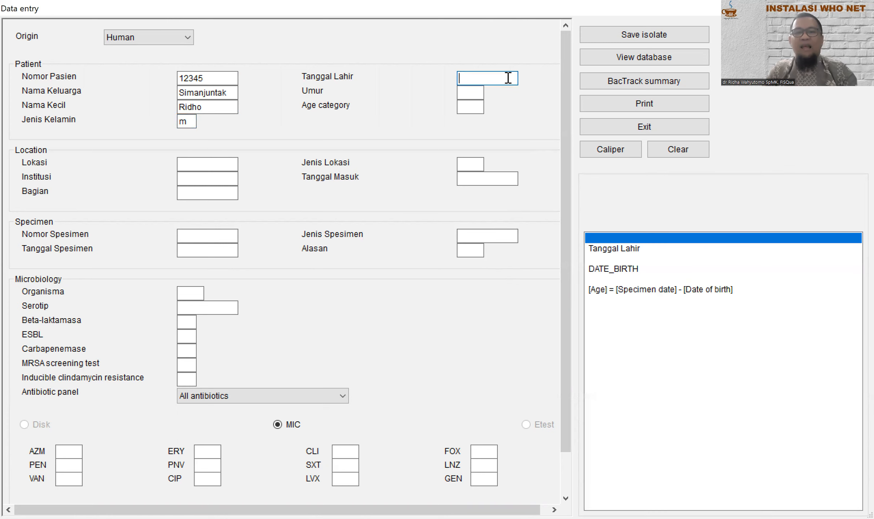
{"action": "type", "text": "17/02"}
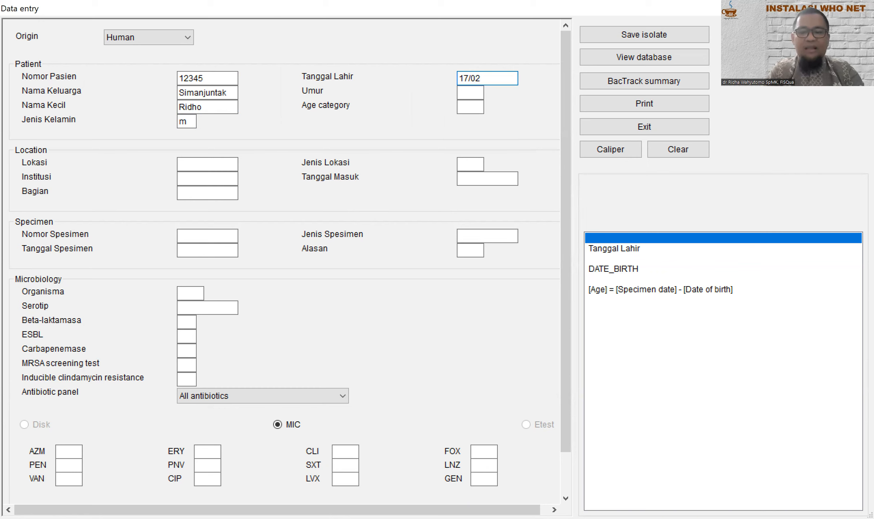
{"action": "type", "text": "/1980"}
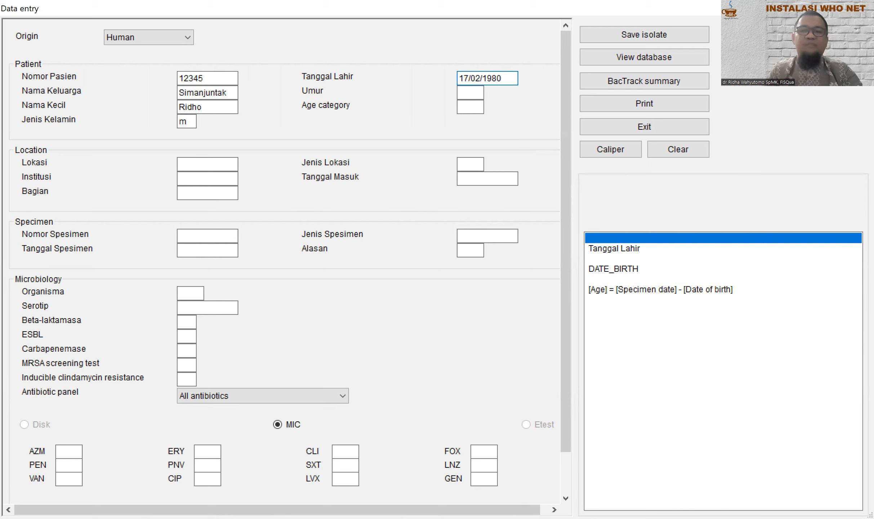
{"action": "left_click", "coordinate": [489, 94]}
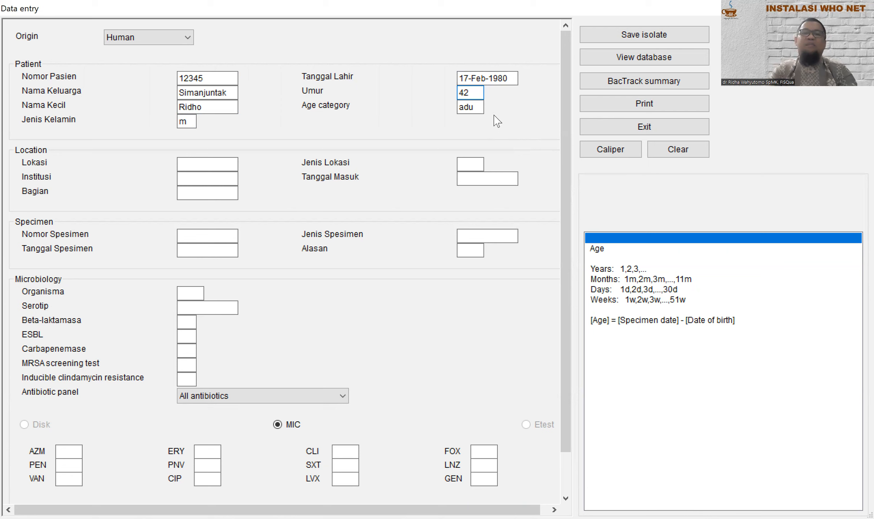
{"action": "left_click", "coordinate": [479, 106]}
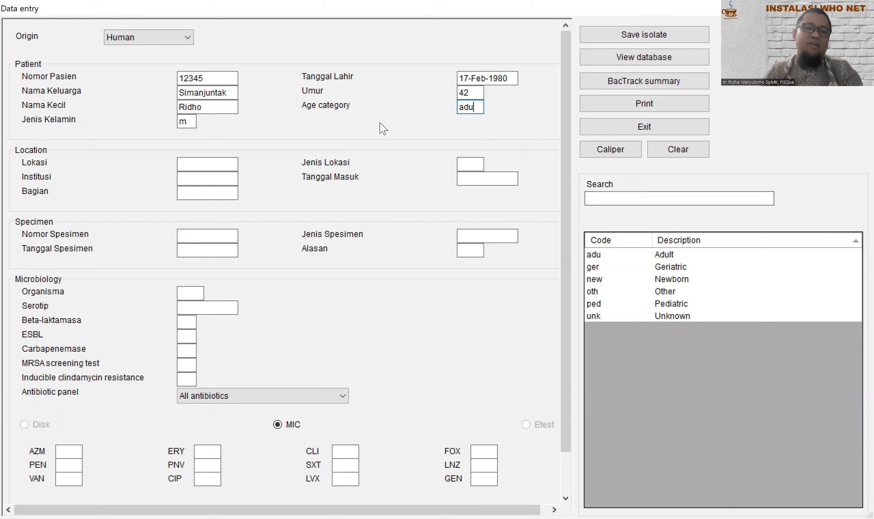
{"action": "left_click", "coordinate": [230, 165]}
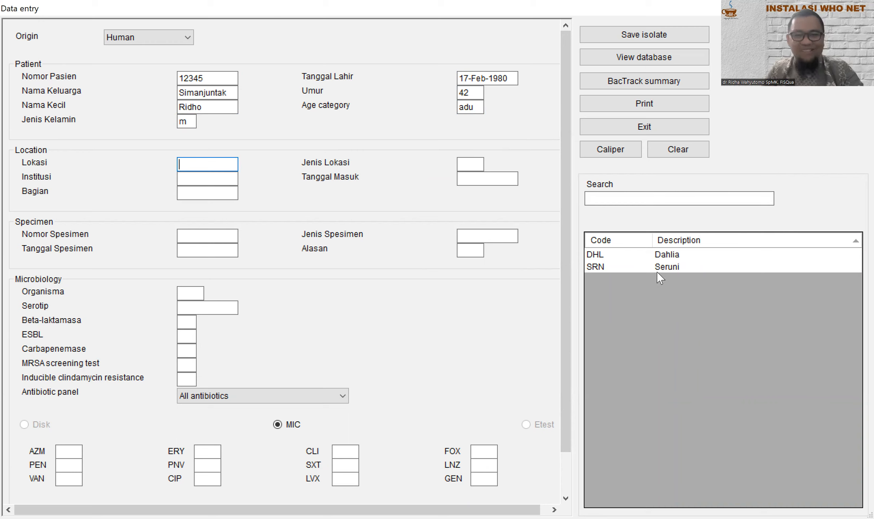
Step: Choose location DHL Dahlia (LRI, sur, in) and enter admission date 25/03/2022
{"action": "left_click", "coordinate": [663, 254]}
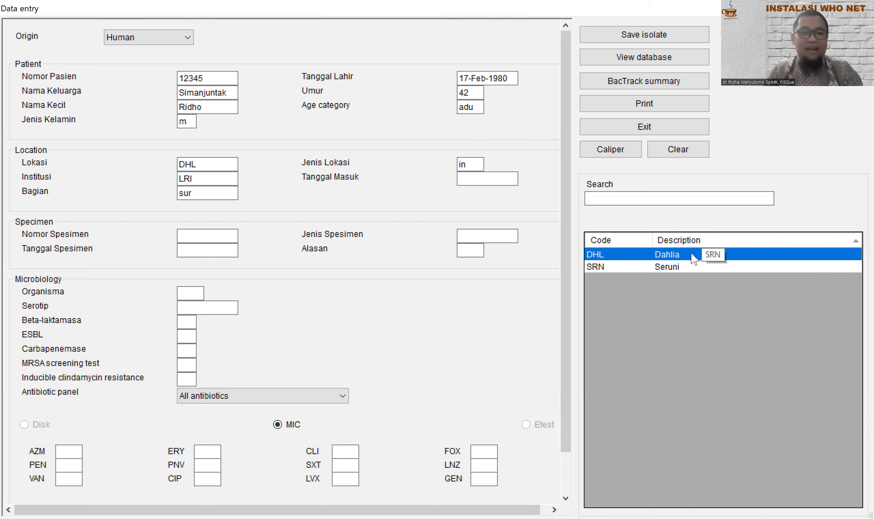
{"action": "left_click", "coordinate": [201, 182]}
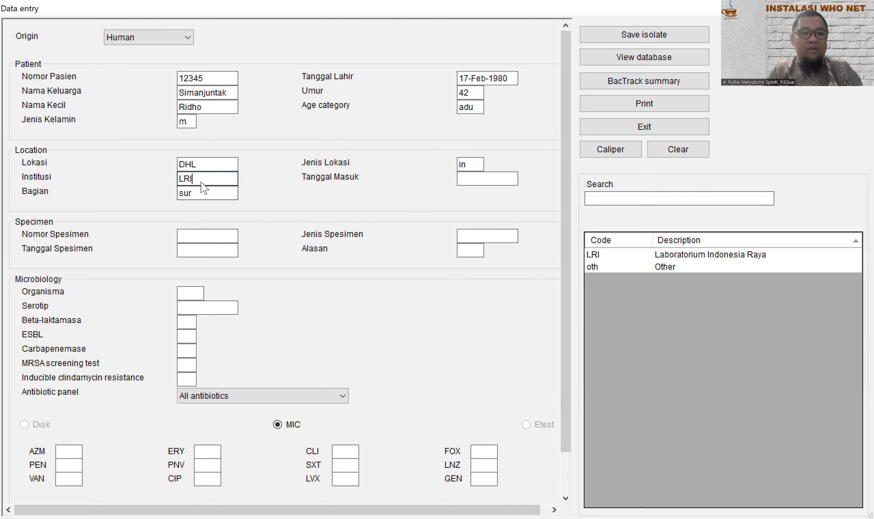
{"action": "key", "text": "Tab"}
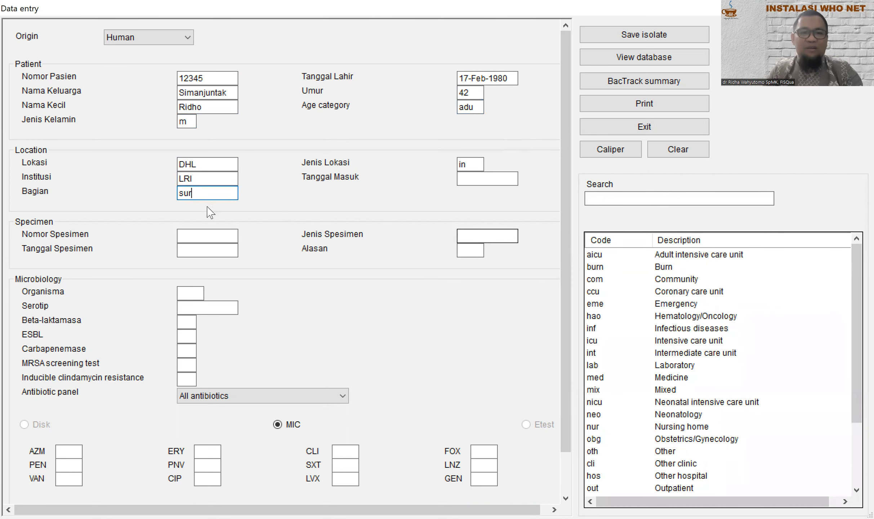
{"action": "key", "text": "Tab"}
{"action": "left_click", "coordinate": [483, 176]}
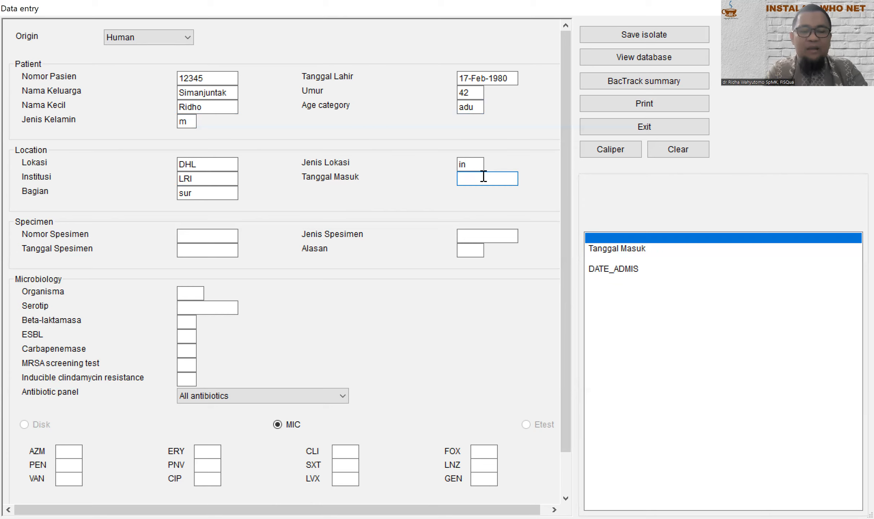
{"action": "type", "text": "25"}
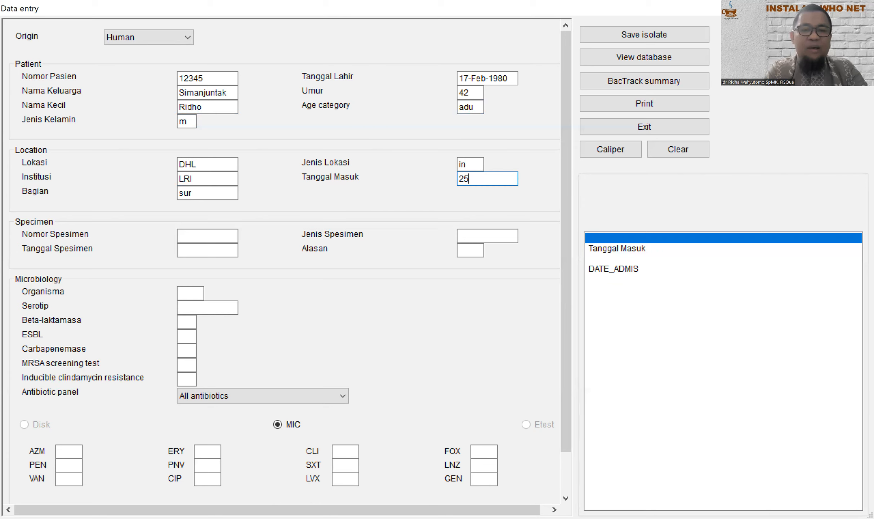
{"action": "type", "text": "/0"}
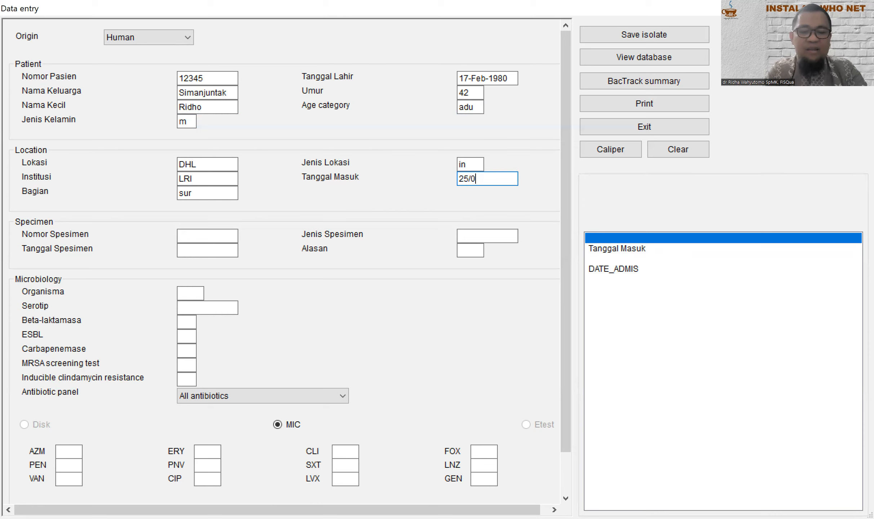
{"action": "type", "text": "3/2022"}
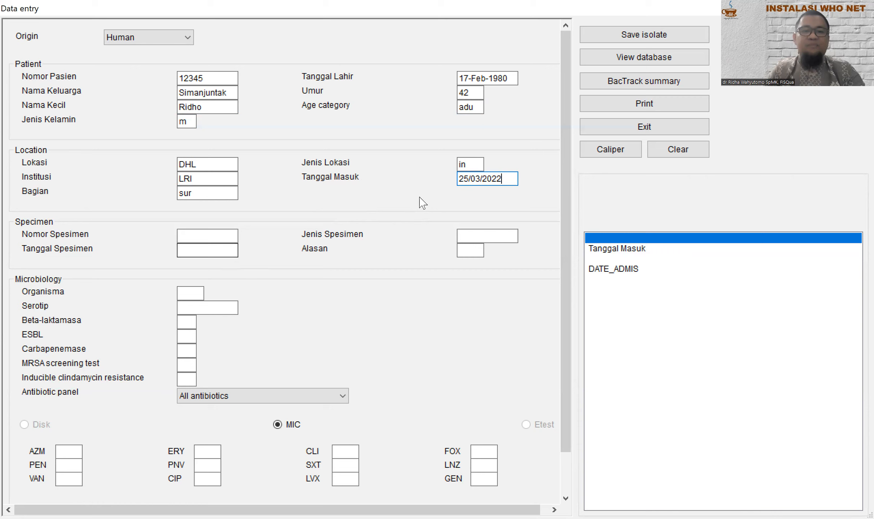
{"action": "left_click", "coordinate": [208, 236]}
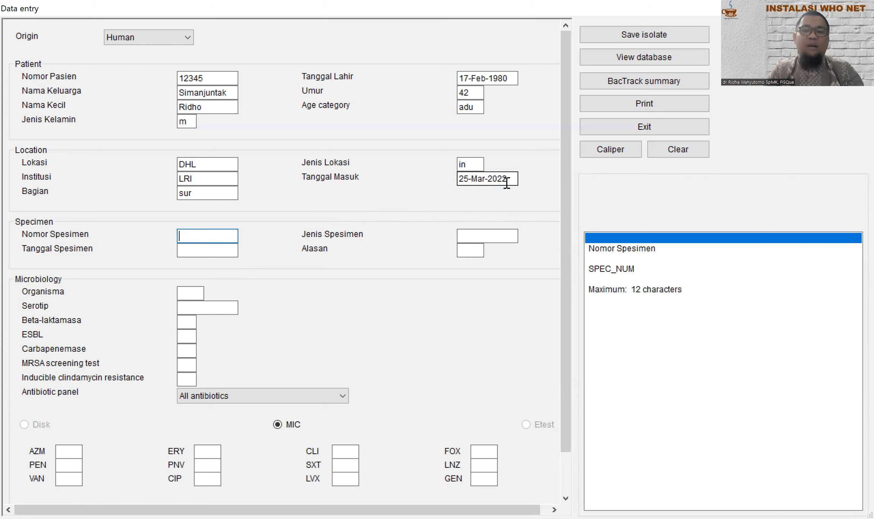
Step: Enter the specimen number and specimen date 26/03/2022
{"action": "type", "text": "6789"}
{"action": "left_click", "coordinate": [227, 250]}
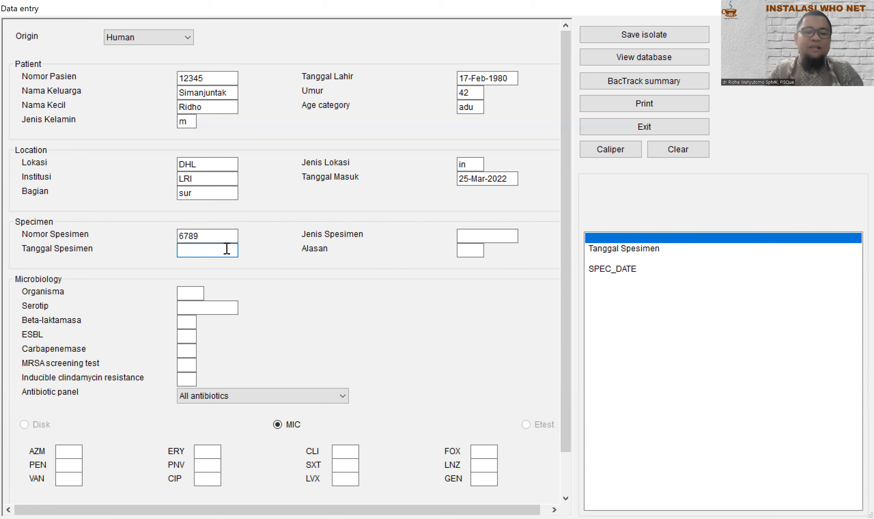
{"action": "type", "text": "26/"}
{"action": "key", "text": "BackSpace"}
{"action": "key", "text": "BackSpace"}
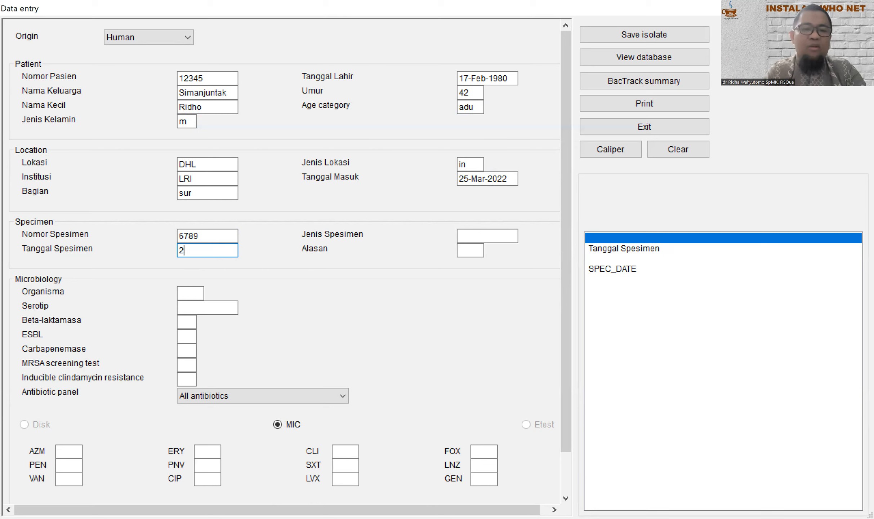
{"action": "type", "text": "6"}
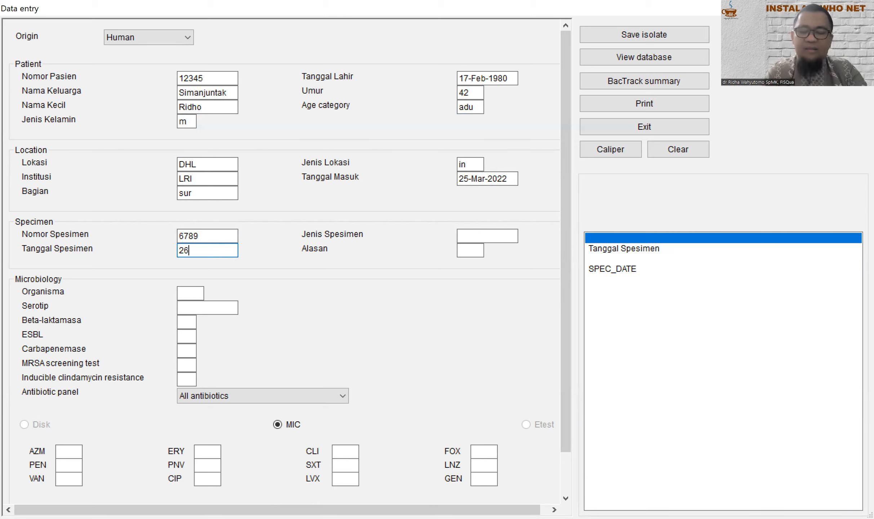
{"action": "type", "text": "/0"}
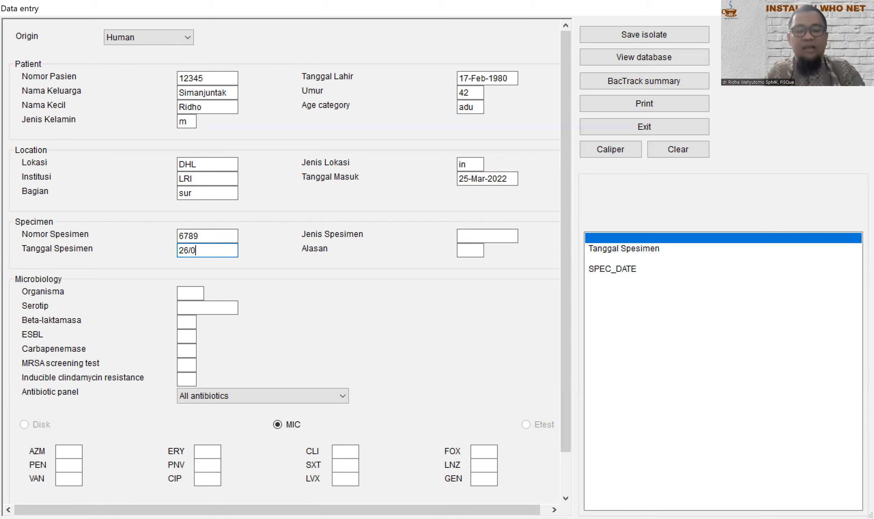
{"action": "type", "text": "3/2022"}
Step: Set specimen type to Darah (dr, blood) and the reason to d (Diagnostic)
{"action": "left_click", "coordinate": [500, 234]}
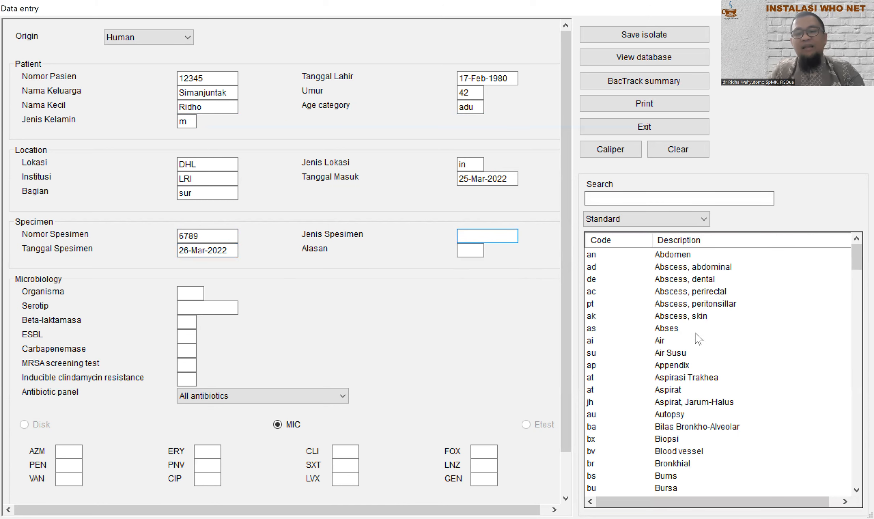
{"action": "scroll", "coordinate": [696, 335], "scroll_direction": "down", "scroll_amount": 5}
{"action": "scroll", "coordinate": [692, 465], "scroll_direction": "down", "scroll_amount": 15}
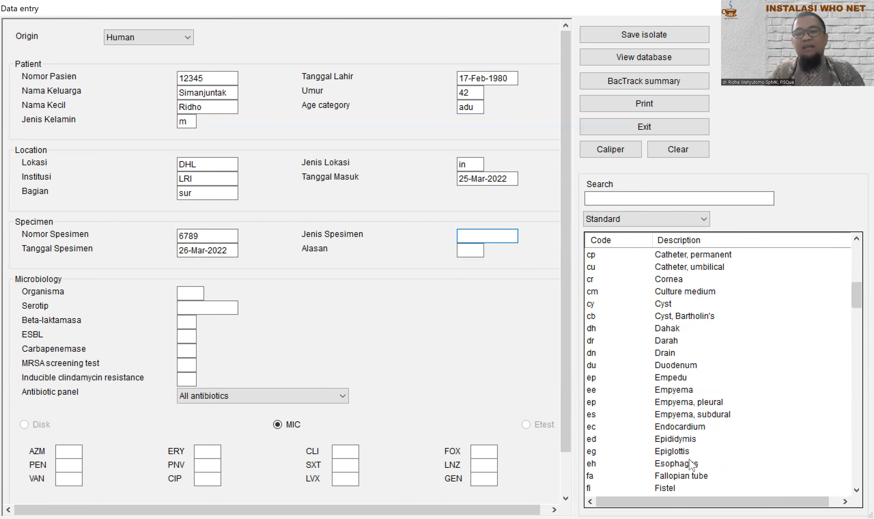
{"action": "scroll", "coordinate": [688, 458], "scroll_direction": "down", "scroll_amount": 3}
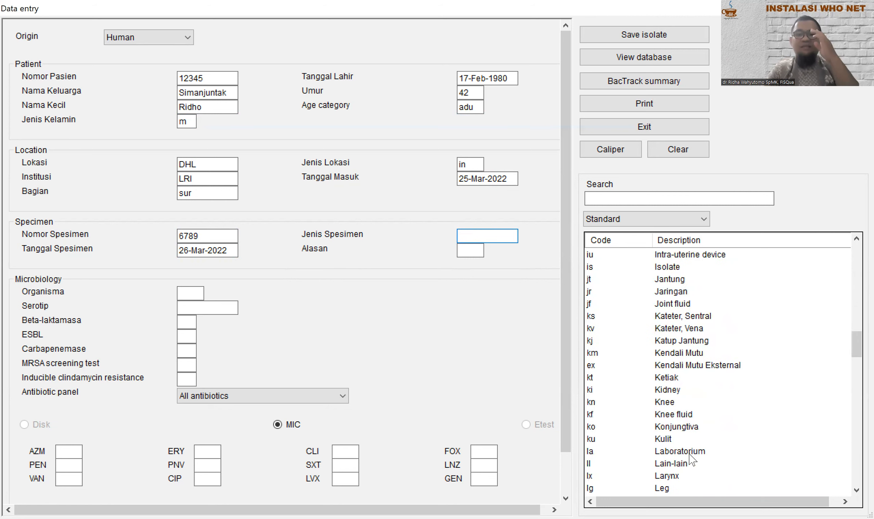
{"action": "scroll", "coordinate": [690, 462], "scroll_direction": "up", "scroll_amount": 18}
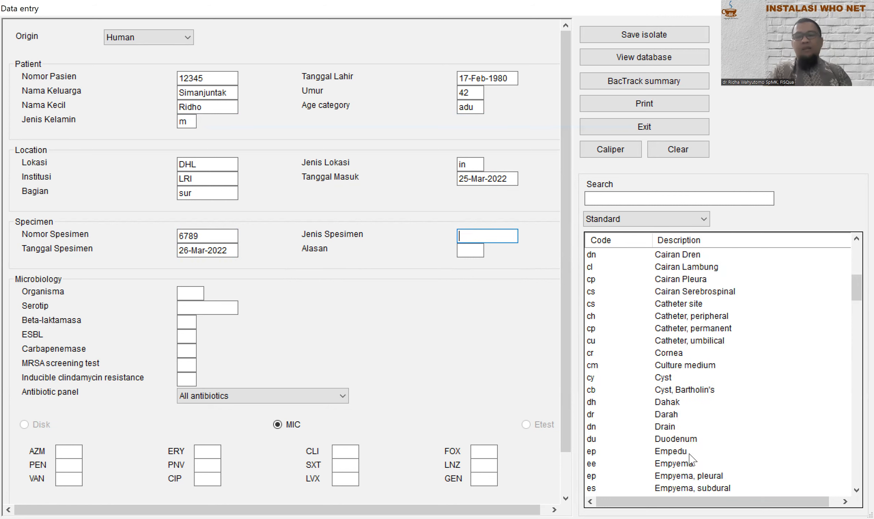
{"action": "scroll", "coordinate": [688, 463], "scroll_direction": "down", "scroll_amount": 20}
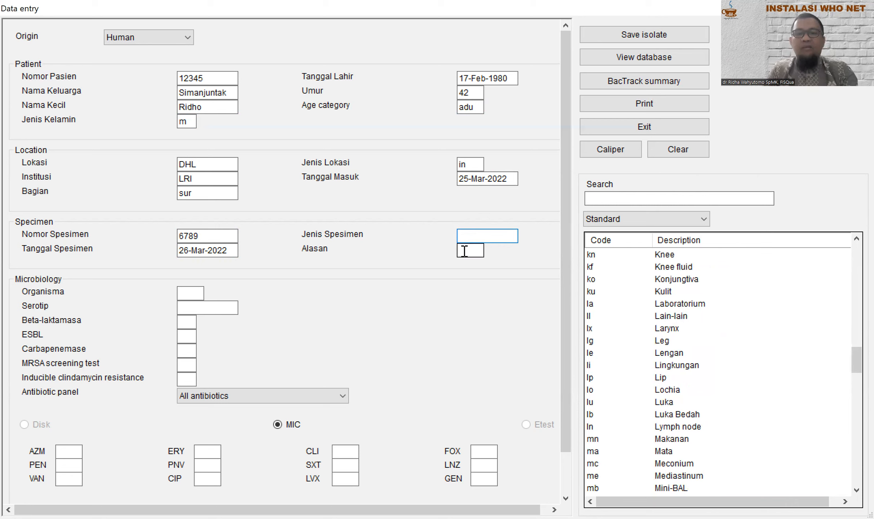
{"action": "scroll", "coordinate": [676, 333], "scroll_direction": "down", "scroll_amount": 5}
{"action": "scroll", "coordinate": [678, 338], "scroll_direction": "up", "scroll_amount": 13}
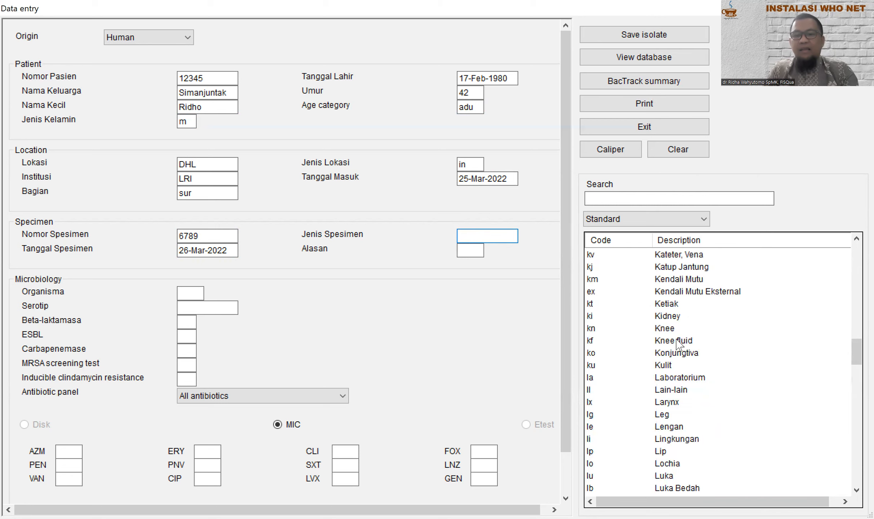
{"action": "scroll", "coordinate": [678, 342], "scroll_direction": "up", "scroll_amount": 18}
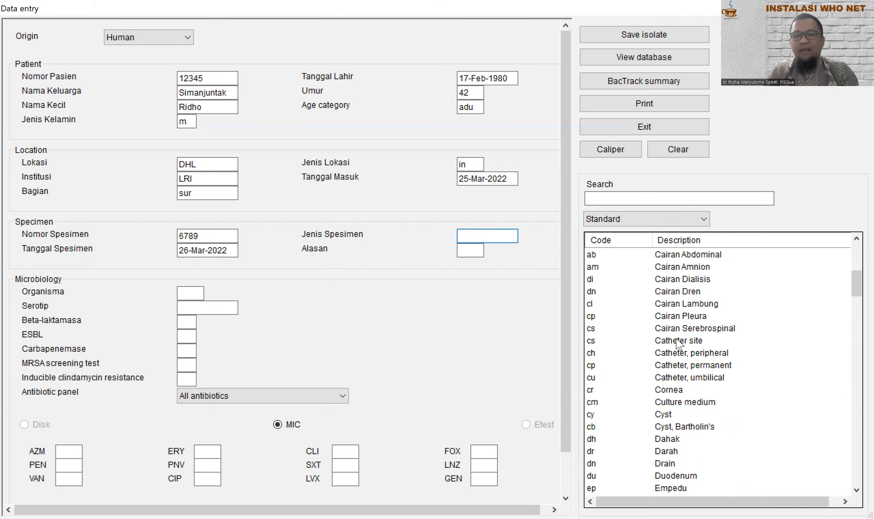
{"action": "scroll", "coordinate": [677, 342], "scroll_direction": "down", "scroll_amount": 6}
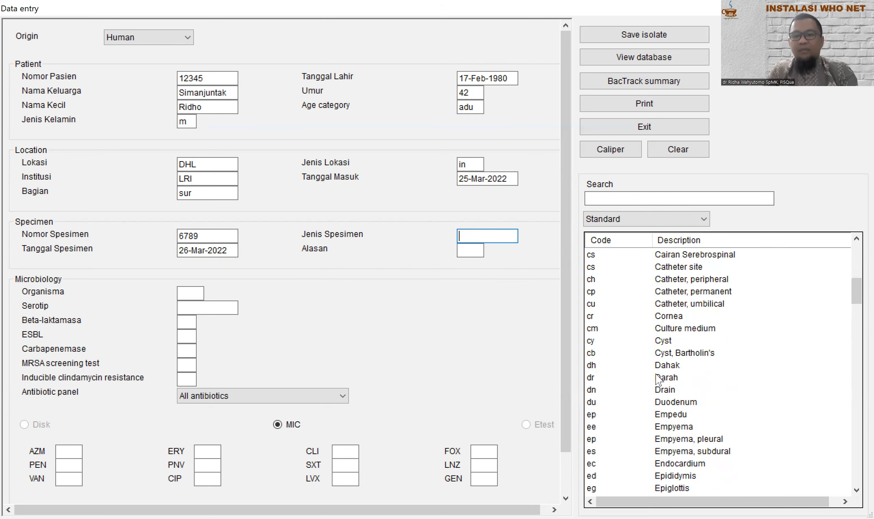
{"action": "left_click", "coordinate": [657, 378]}
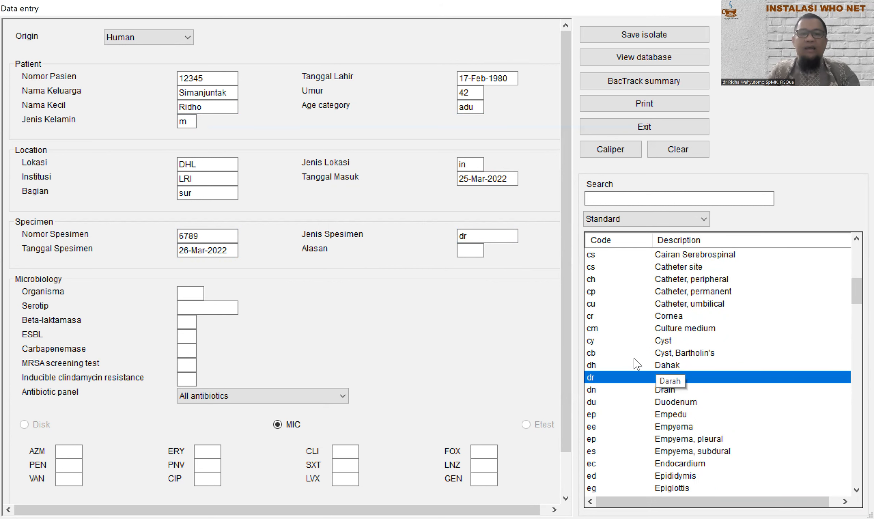
{"action": "left_click", "coordinate": [474, 252]}
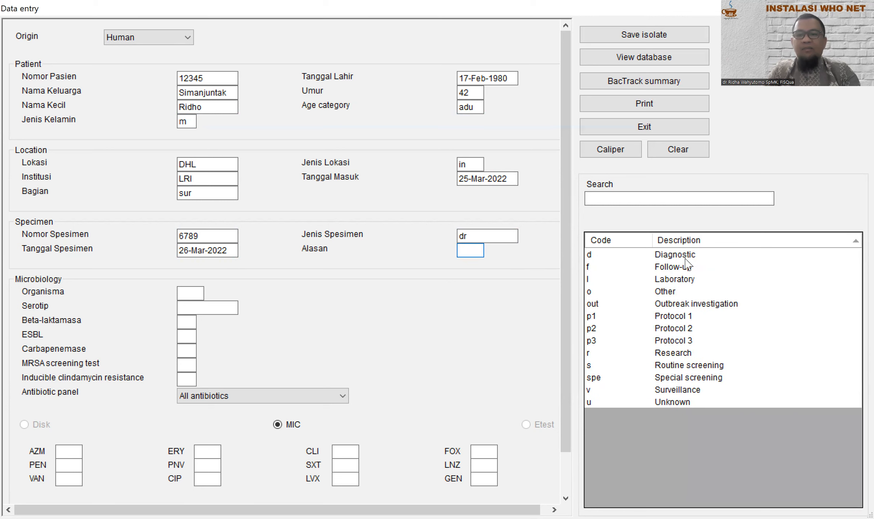
{"action": "type", "text": "d"}
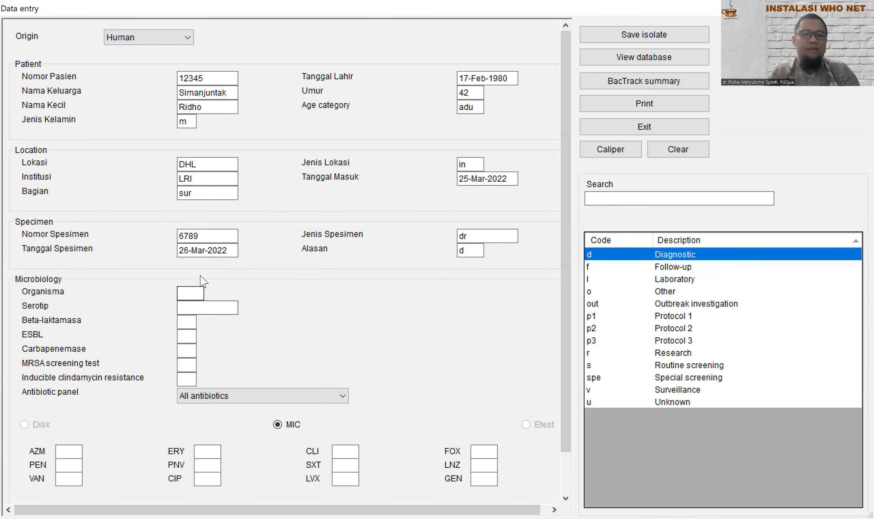
{"action": "left_click", "coordinate": [196, 292]}
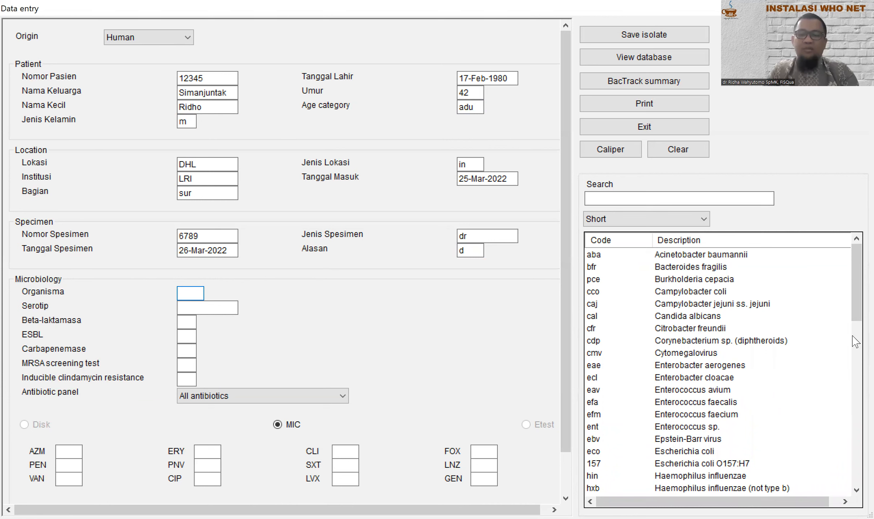
Step: Select organism sau (Staphylococcus aureus ss. aureus), leaving serotype, beta-lactamase, ESBL and MRSA screen blank
{"action": "left_click_drag", "start_coordinate": [855, 282], "coordinate": [852, 457]}
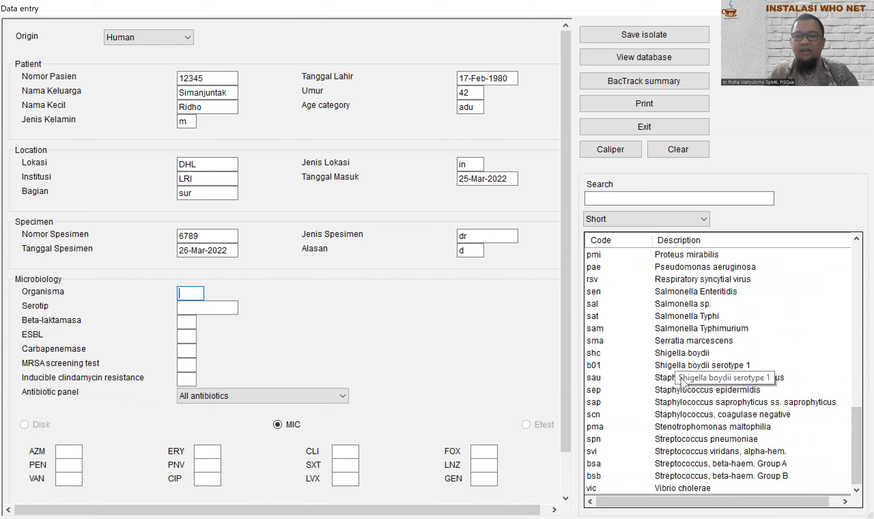
{"action": "double_click", "coordinate": [594, 379]}
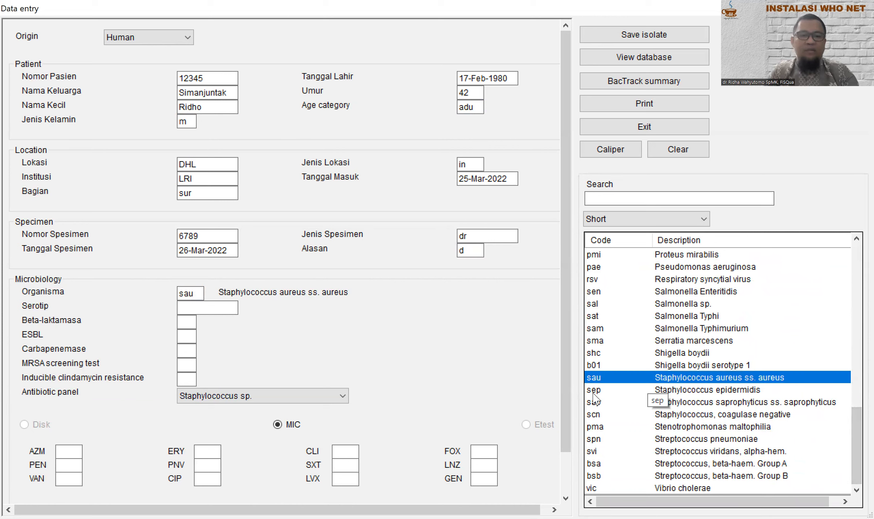
{"action": "left_click", "coordinate": [201, 307]}
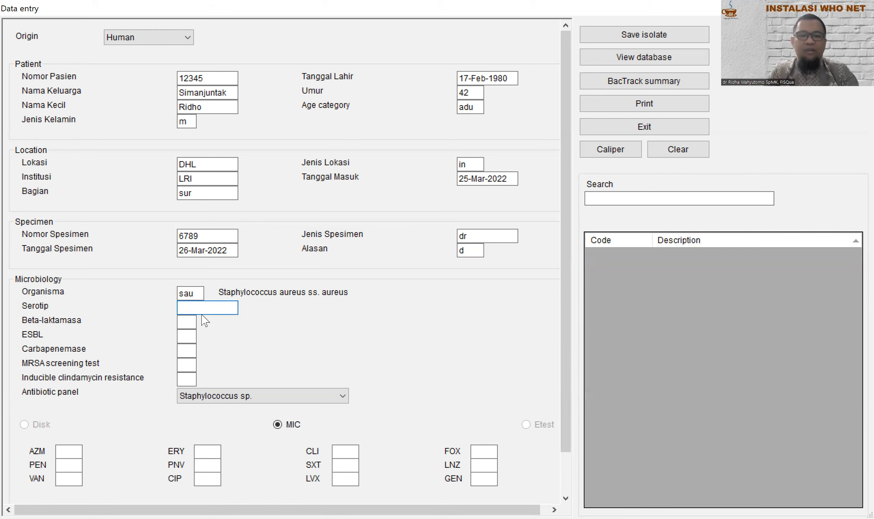
{"action": "left_click", "coordinate": [189, 321]}
{"action": "left_click", "coordinate": [187, 336]}
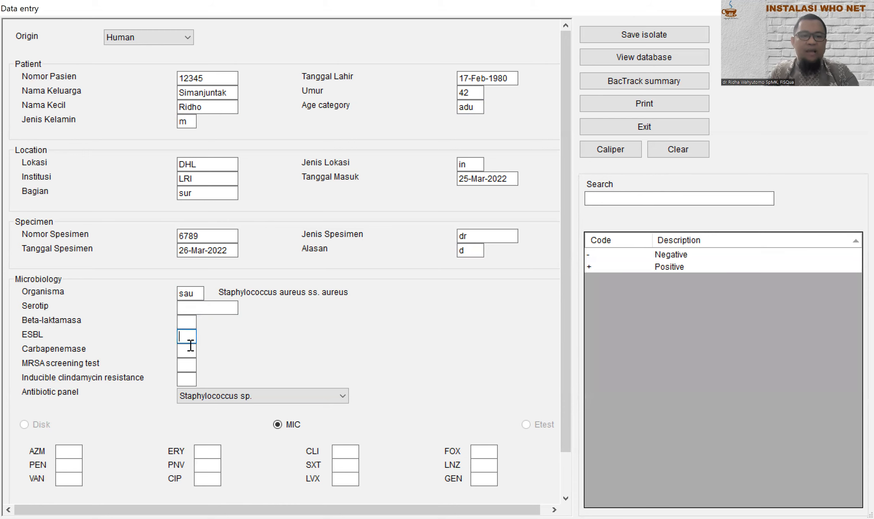
{"action": "left_click", "coordinate": [188, 364]}
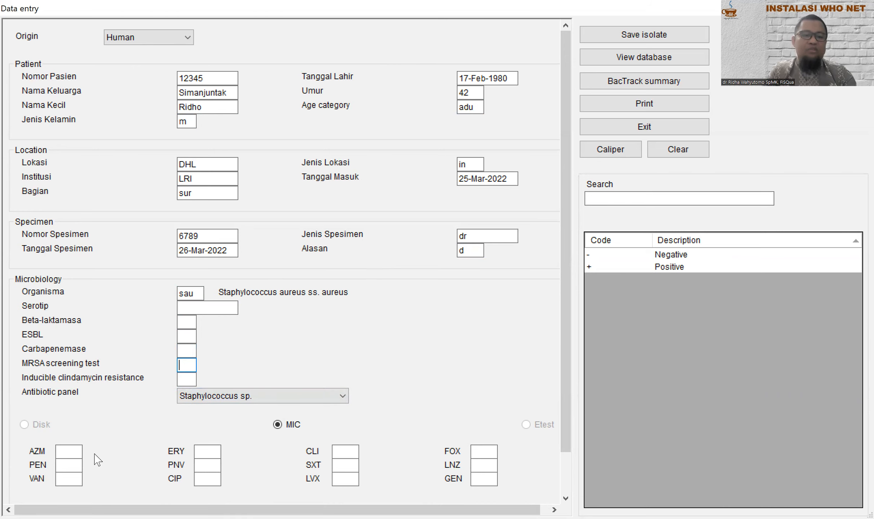
Step: Enter an azithromycin (AZM) MIC of 9
{"action": "left_click", "coordinate": [66, 449]}
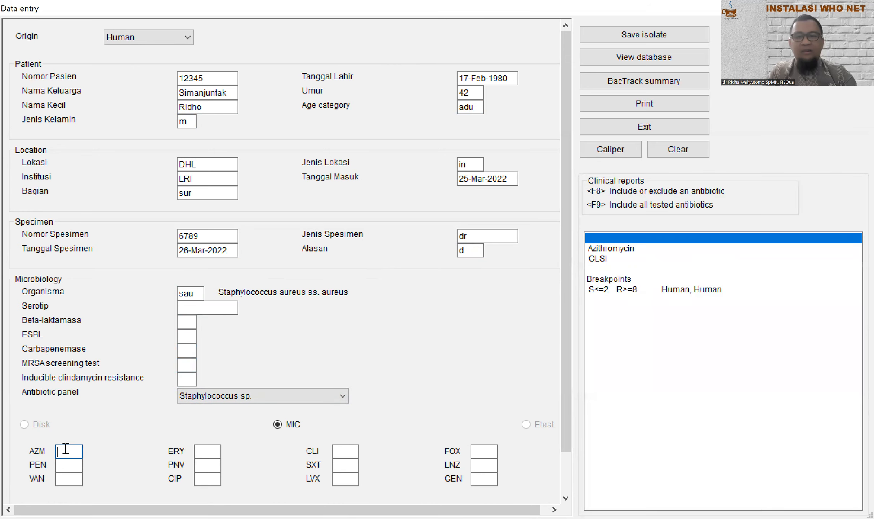
{"action": "left_click", "coordinate": [62, 465]}
{"action": "left_click", "coordinate": [68, 475]}
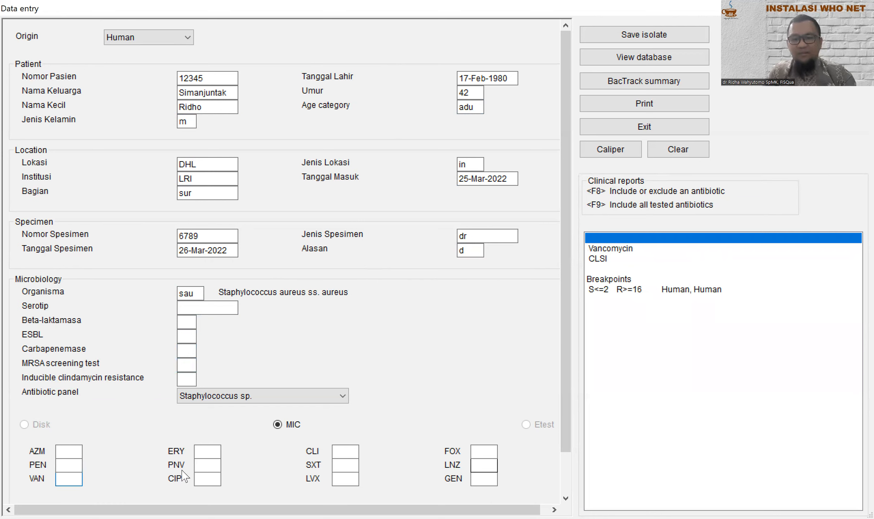
{"action": "left_click", "coordinate": [78, 451]}
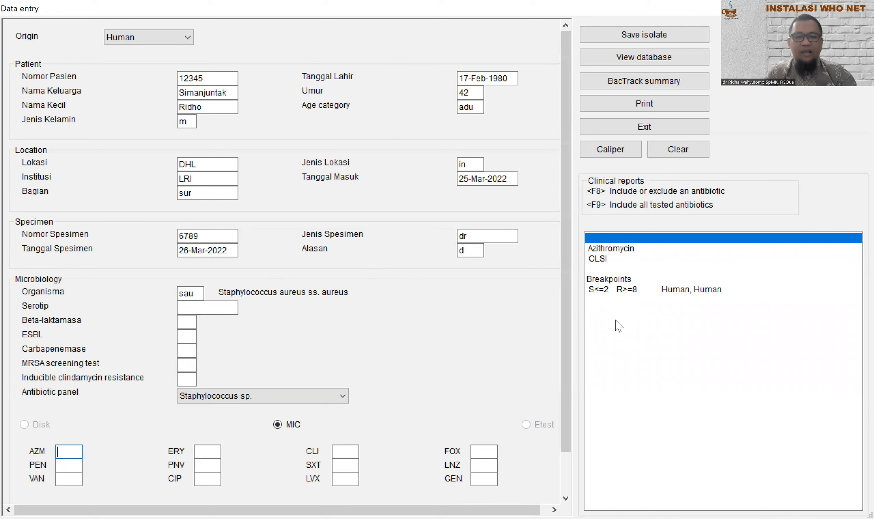
{"action": "type", "text": "9"}
{"action": "left_click", "coordinate": [74, 468]}
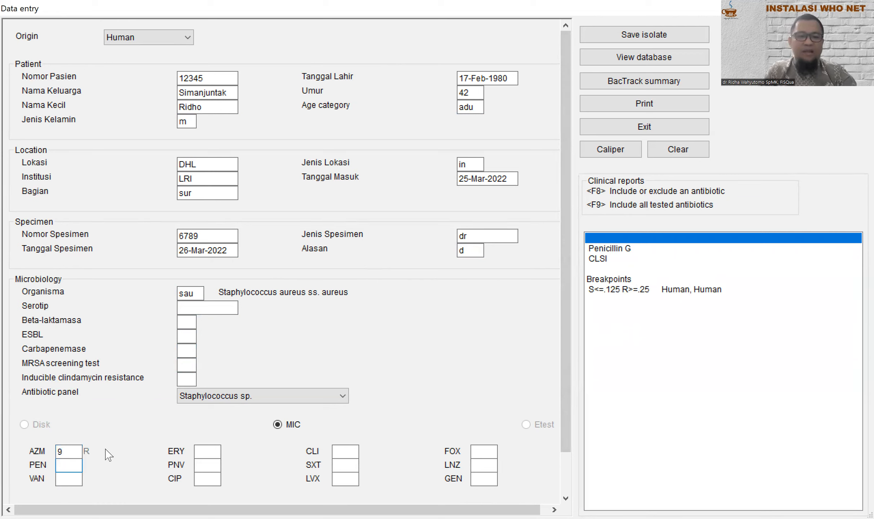
{"action": "left_click", "coordinate": [62, 451]}
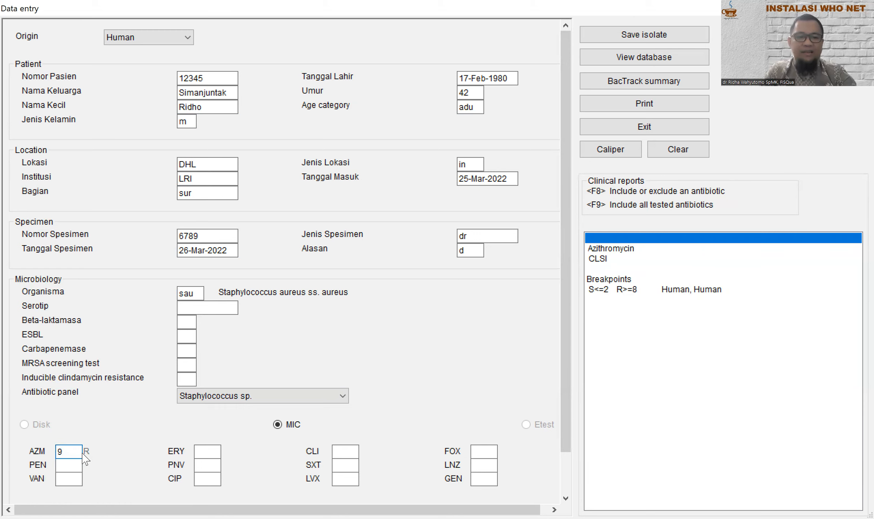
Step: Enter MICs PEN 30, VAN 1, ERY 9 and CIP 1, leaving PNV blank
{"action": "left_click", "coordinate": [69, 464]}
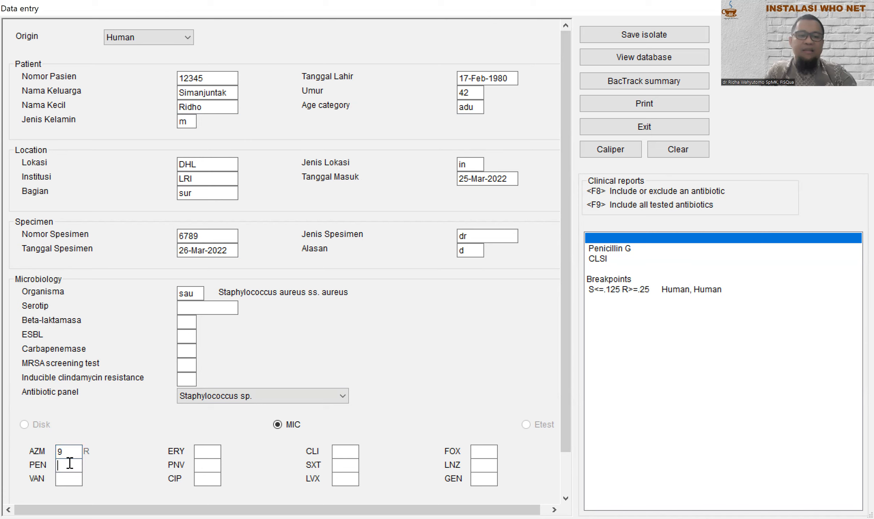
{"action": "type", "text": "30"}
{"action": "left_click", "coordinate": [73, 478]}
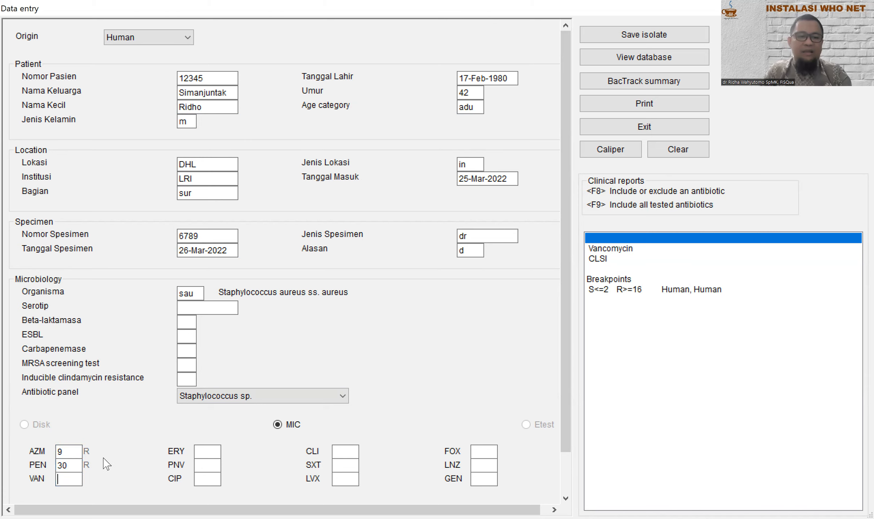
{"action": "type", "text": "1"}
{"action": "left_click", "coordinate": [208, 452]}
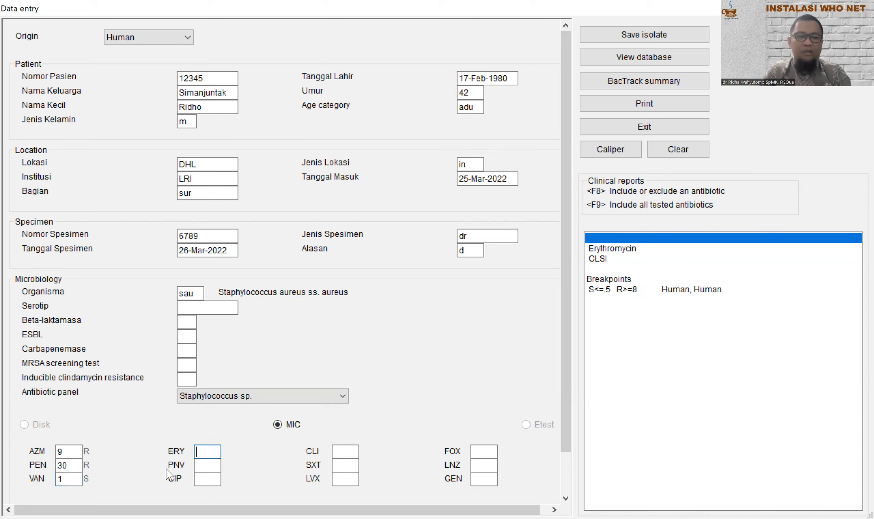
{"action": "type", "text": "9"}
{"action": "left_click", "coordinate": [209, 465]}
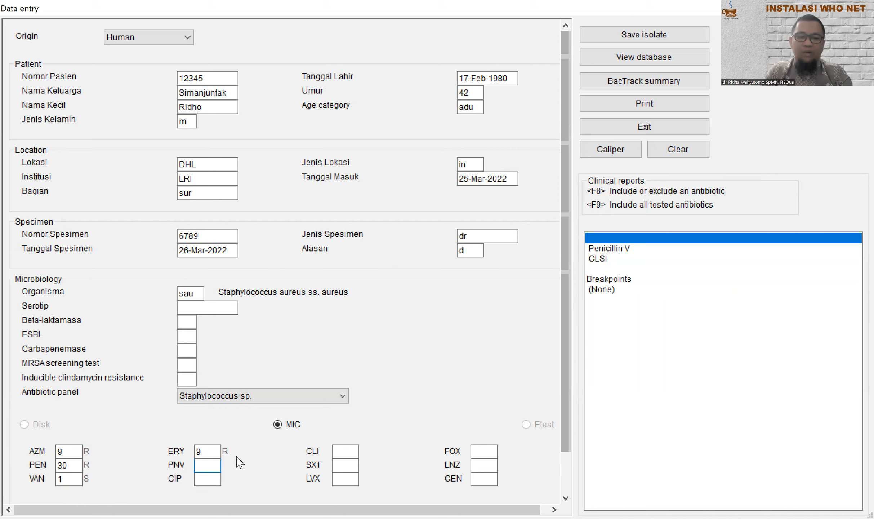
{"action": "left_click", "coordinate": [210, 477]}
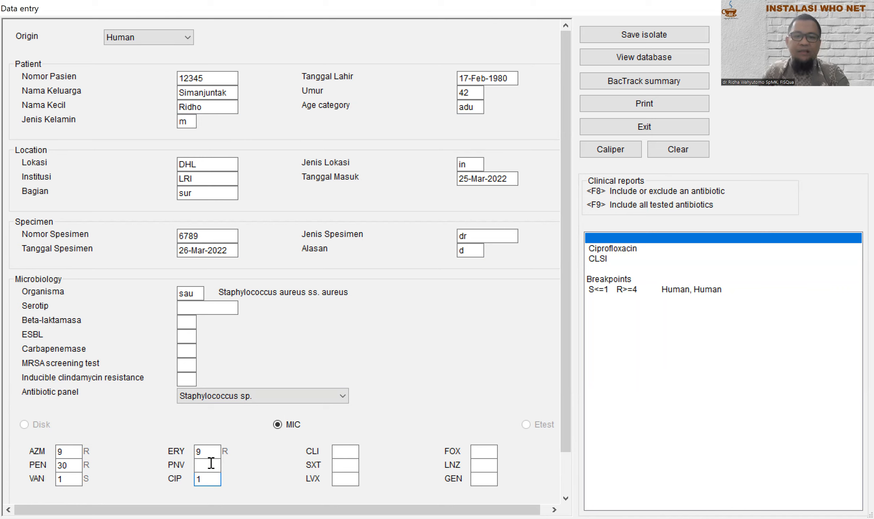
{"action": "left_click", "coordinate": [351, 451]}
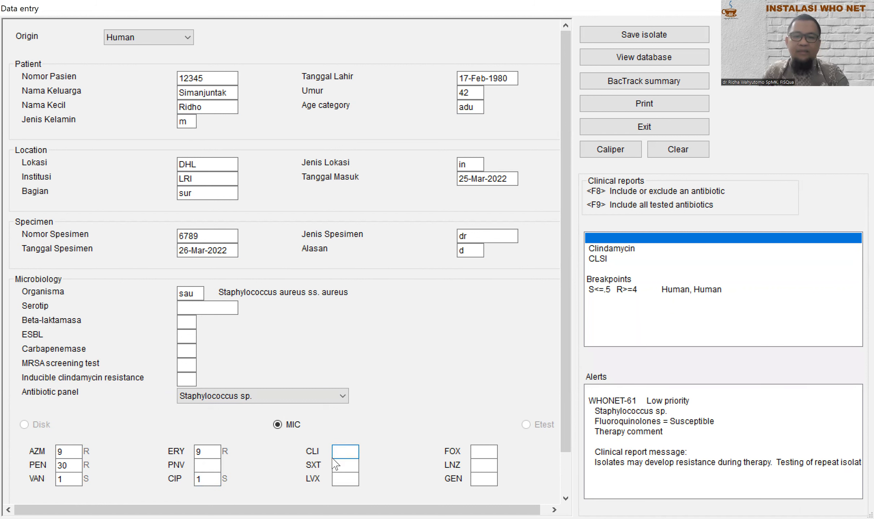
Step: Enter the clindamycin (CLI) MIC as 1, correcting the initially typed 2
{"action": "type", "text": "2"}
{"action": "key", "text": "Tab"}
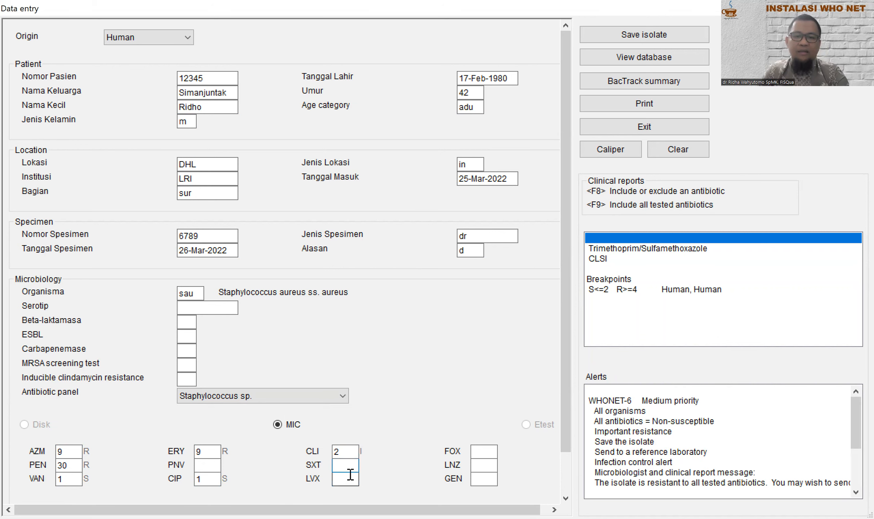
{"action": "left_click", "coordinate": [341, 452]}
{"action": "type", "text": "1"}
{"action": "left_click", "coordinate": [335, 465]}
{"action": "left_click", "coordinate": [352, 452]}
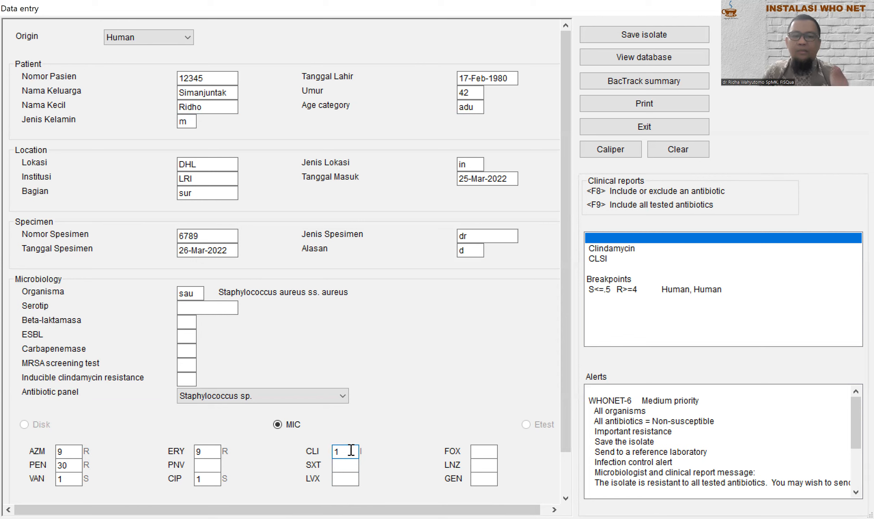
Step: Enter MICs SXT 1, LVX 1, FOX 9, LNZ 2 and GEN 2
{"action": "left_click", "coordinate": [350, 466]}
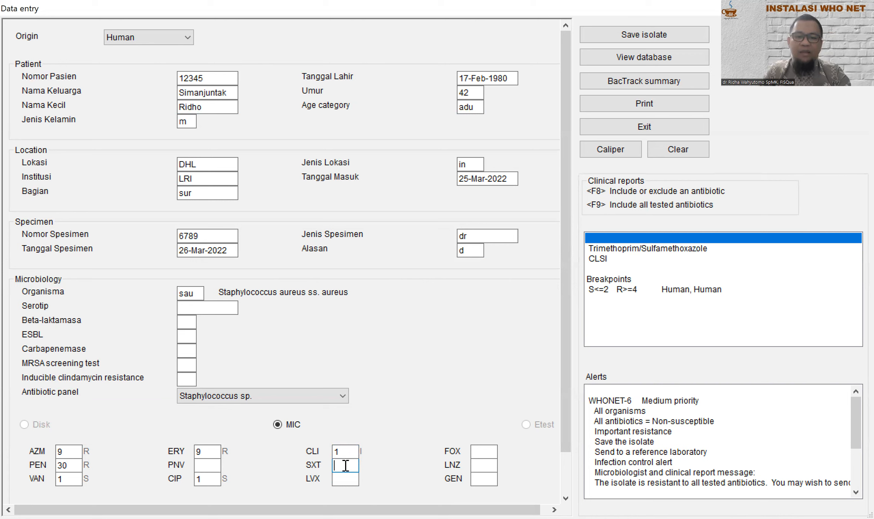
{"action": "type", "text": "1"}
{"action": "left_click", "coordinate": [352, 480]}
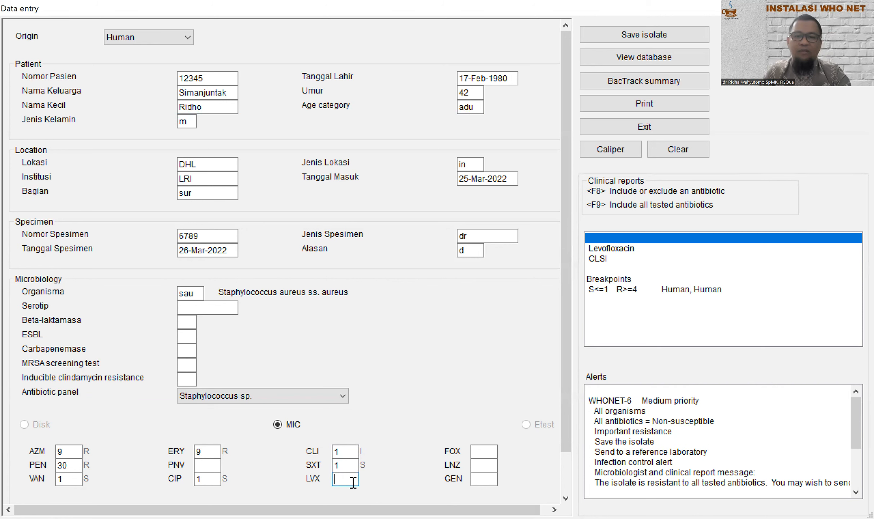
{"action": "type", "text": "1"}
{"action": "left_click", "coordinate": [483, 451]}
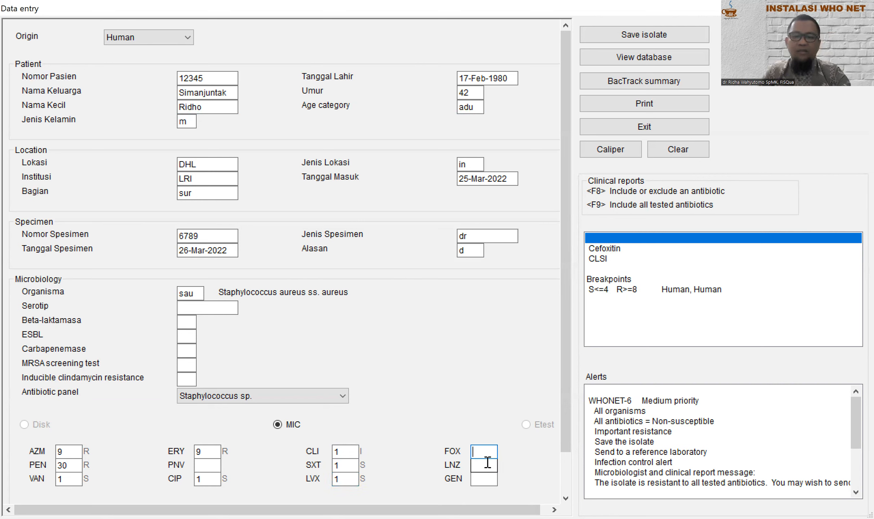
{"action": "type", "text": "9"}
{"action": "left_click", "coordinate": [491, 462]}
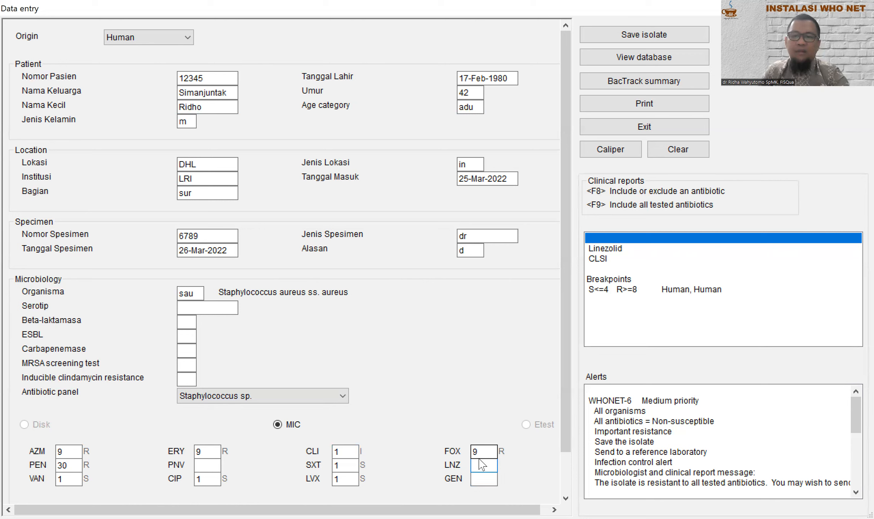
{"action": "left_click", "coordinate": [481, 480]}
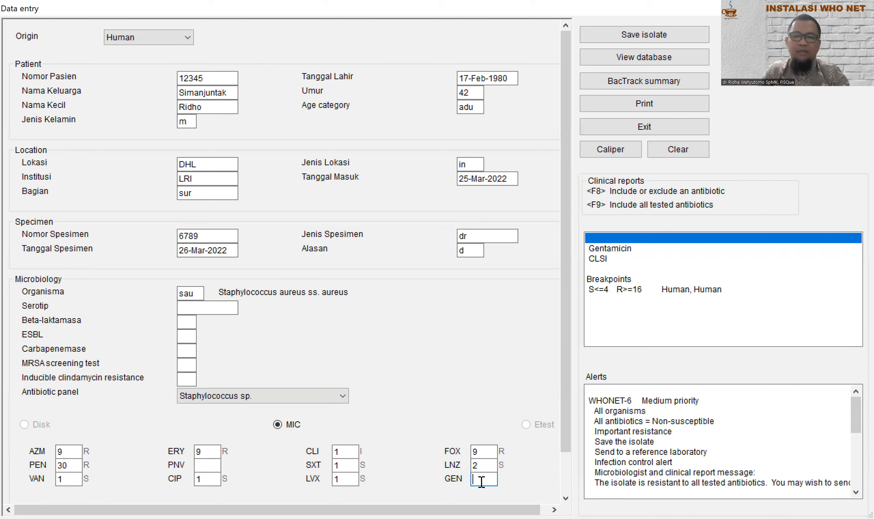
{"action": "type", "text": "2"}
{"action": "left_click", "coordinate": [484, 463]}
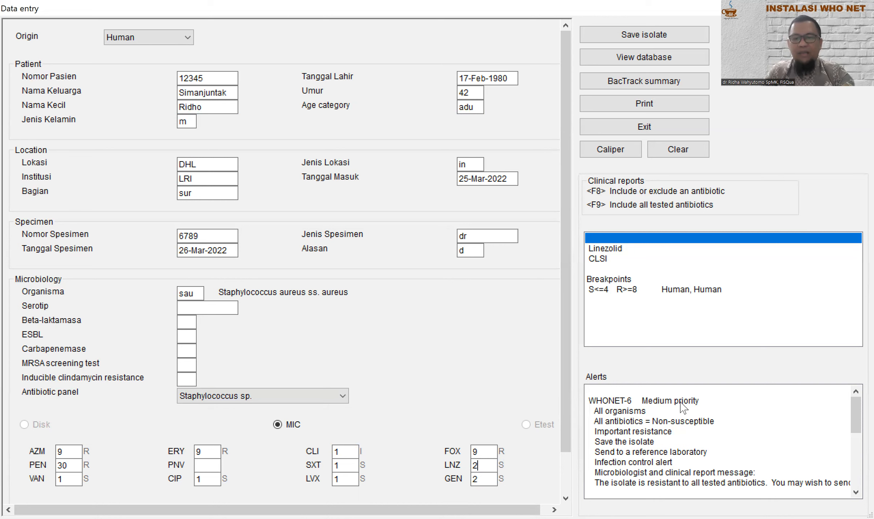
{"action": "scroll", "coordinate": [677, 403], "scroll_direction": "down", "scroll_amount": 1}
{"action": "scroll", "coordinate": [647, 399], "scroll_direction": "up", "scroll_amount": 1}
{"action": "scroll", "coordinate": [672, 443], "scroll_direction": "down", "scroll_amount": 1}
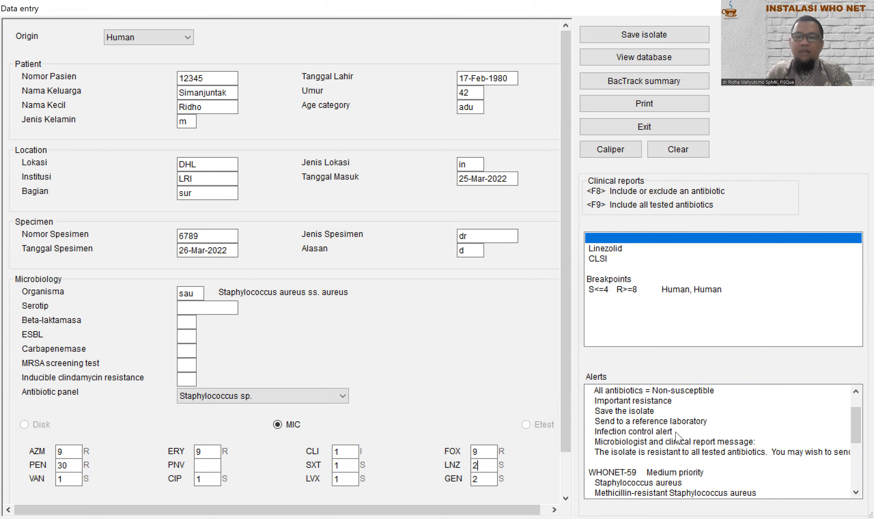
{"action": "scroll", "coordinate": [676, 432], "scroll_direction": "down", "scroll_amount": 3}
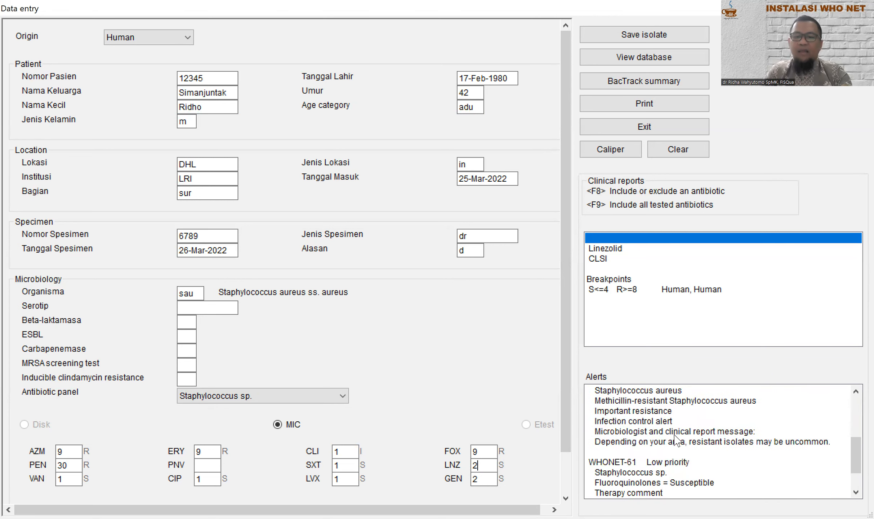
{"action": "scroll", "coordinate": [620, 446], "scroll_direction": "down", "scroll_amount": 1}
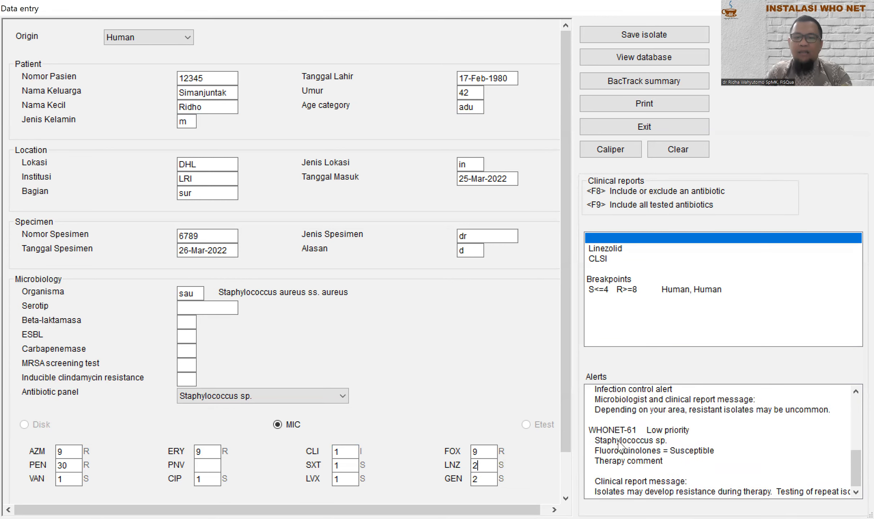
{"action": "scroll", "coordinate": [620, 446], "scroll_direction": "down", "scroll_amount": 1}
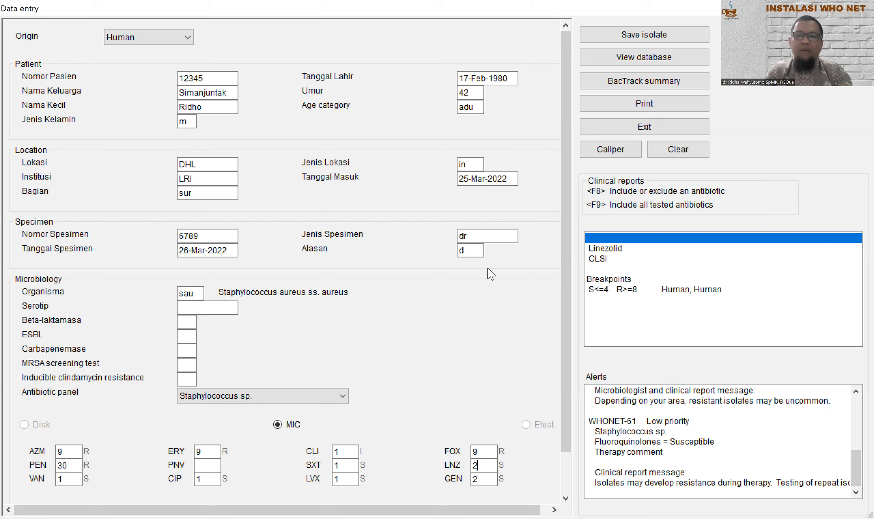
{"action": "left_click", "coordinate": [653, 39]}
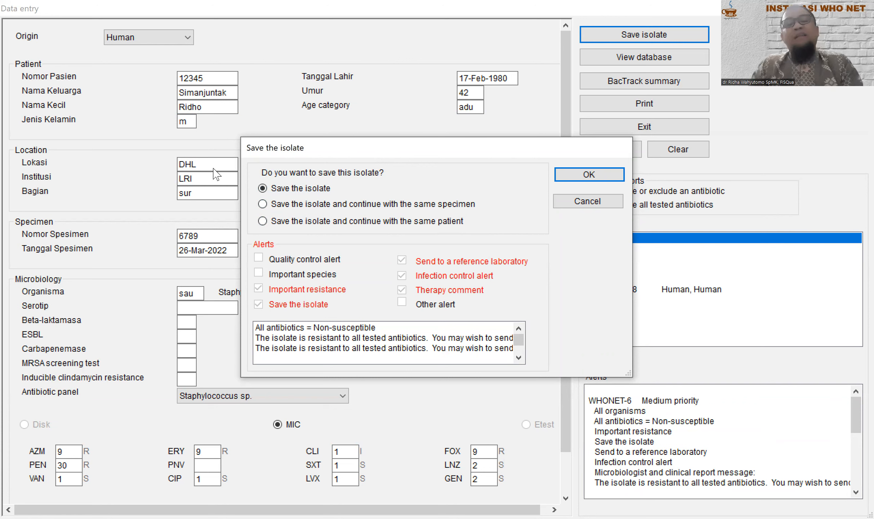
Step: Confirm 'Save the isolate' and view the database row showing organism sau, lab LRI, age 42
{"action": "left_click", "coordinate": [571, 177]}
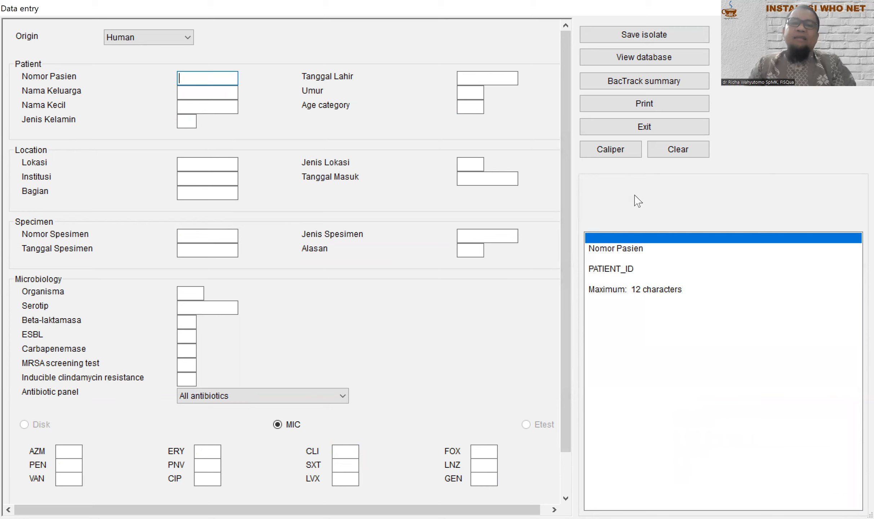
{"action": "left_click", "coordinate": [644, 57]}
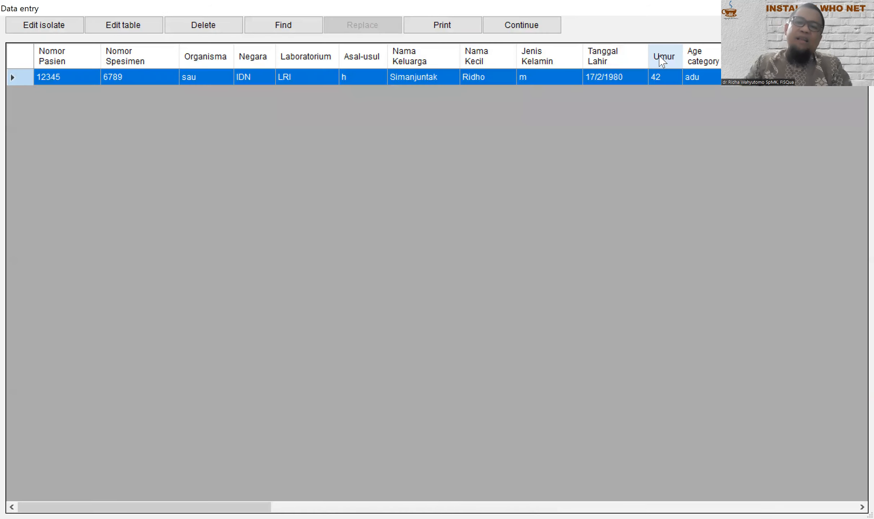